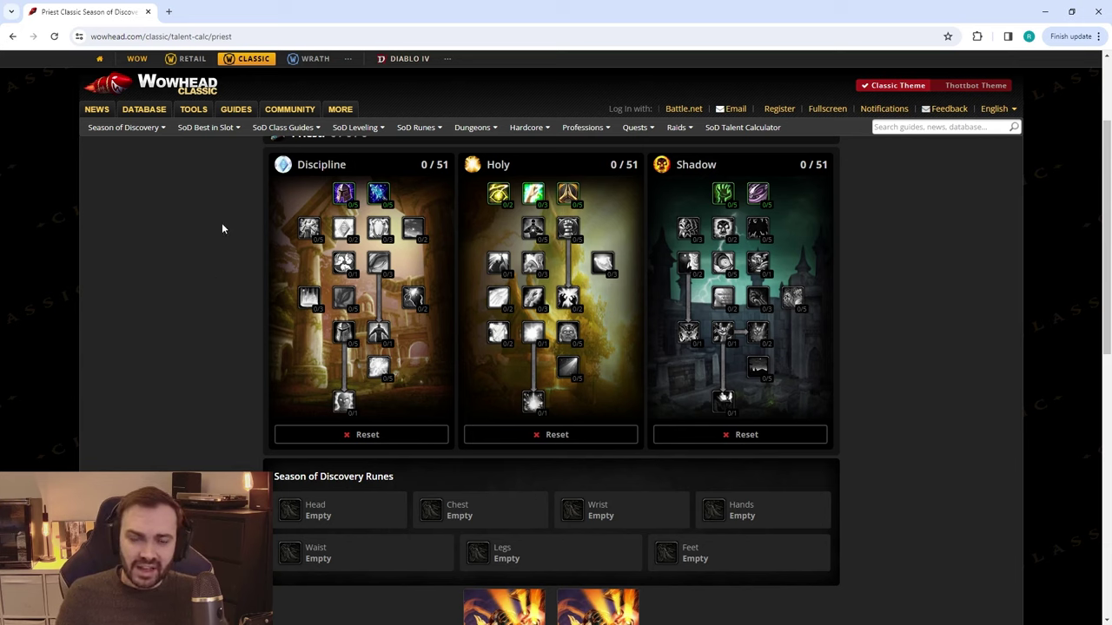
Put two points in Healing Focus in the Holy tree.
{"action": "mouse_move", "coordinate": [492, 196]}
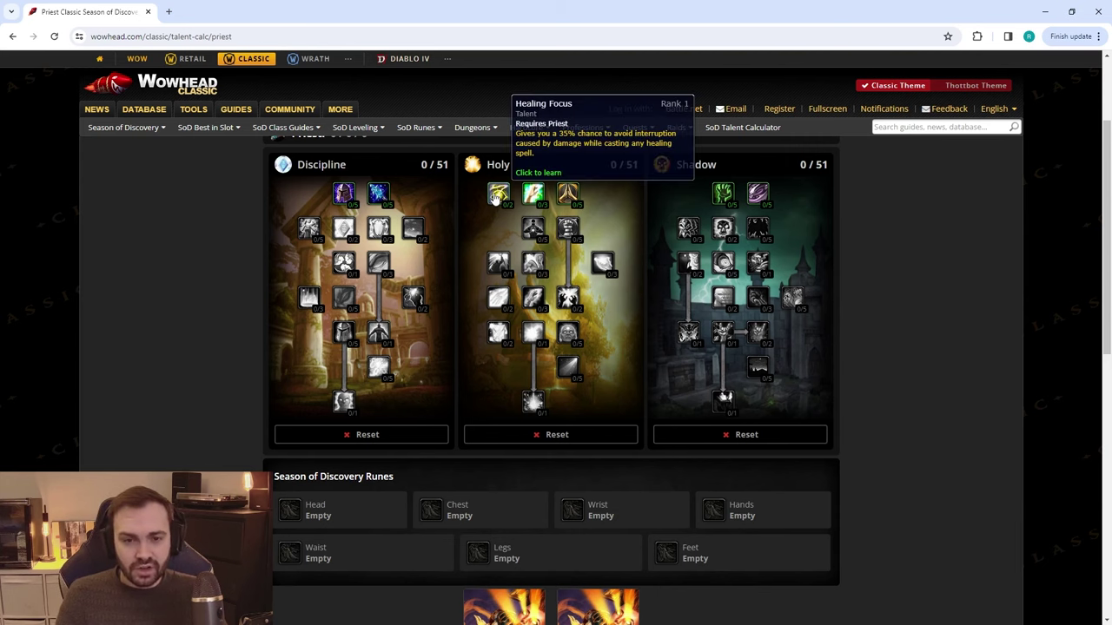
{"action": "left_click", "coordinate": [494, 196]}
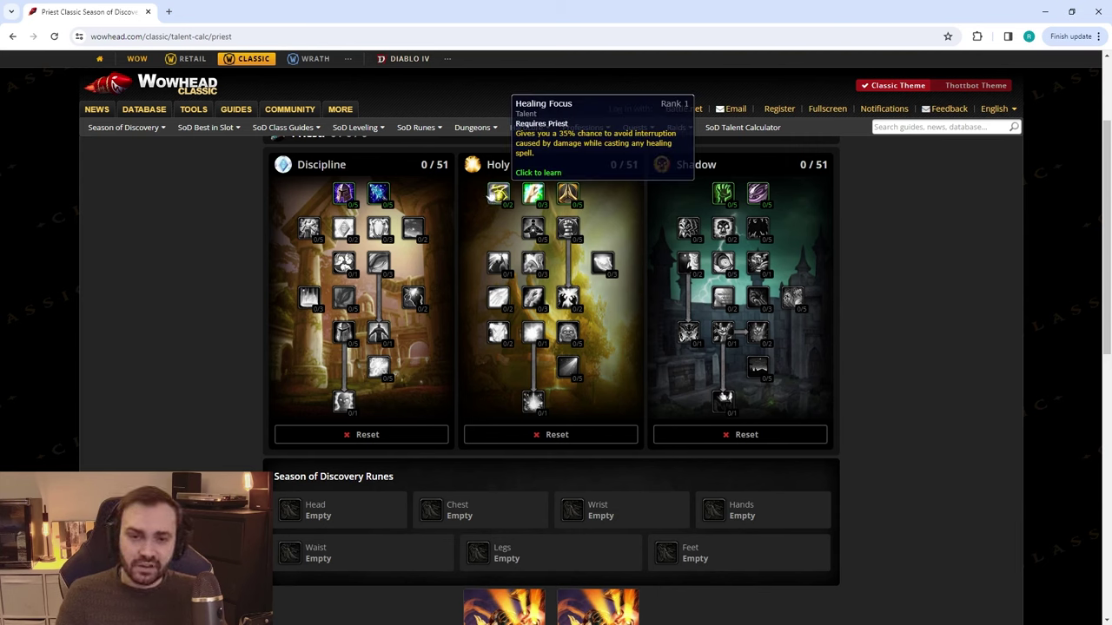
{"action": "left_click", "coordinate": [497, 196]}
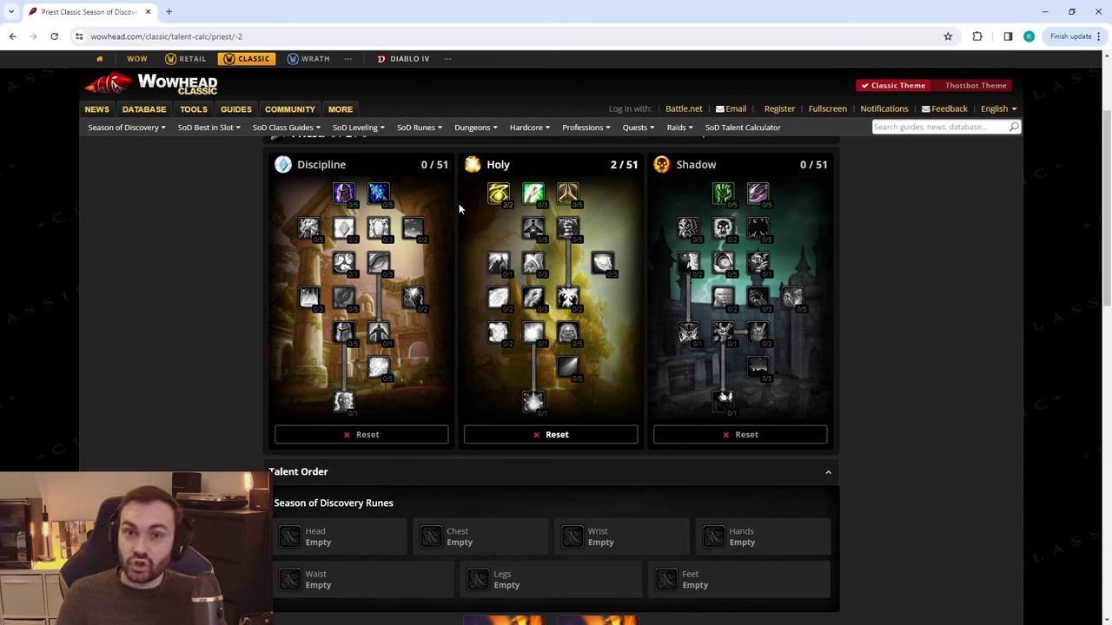
Put five points in Unbreakable Will in the Discipline tree.
{"action": "left_click", "coordinate": [344, 194]}
{"action": "left_click", "coordinate": [344, 194]}
{"action": "left_click", "coordinate": [344, 194]}
{"action": "left_click", "coordinate": [344, 194]}
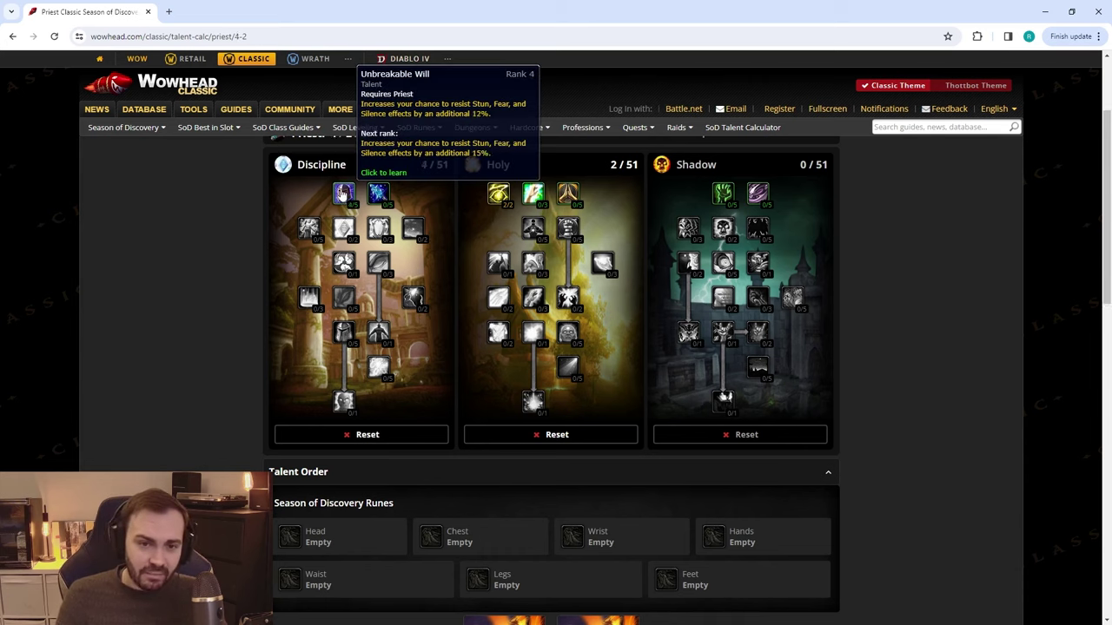
{"action": "left_click", "coordinate": [344, 195]}
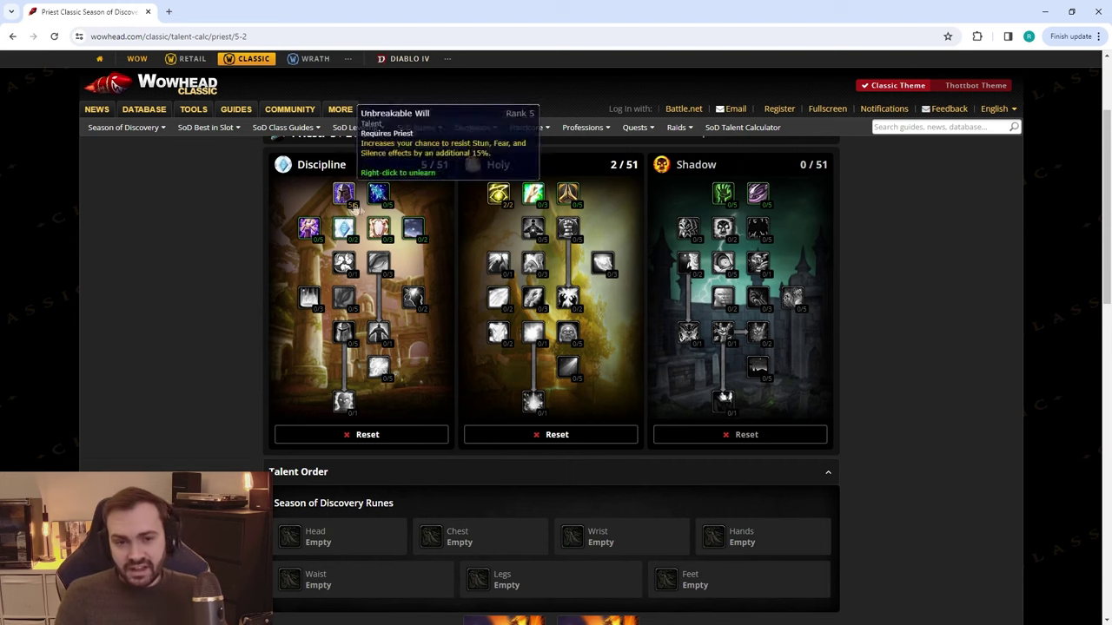
Put three points in the third talent of Discipline's second row and two points in Martyrdom.
{"action": "left_click", "coordinate": [378, 228]}
{"action": "left_click", "coordinate": [378, 228]}
{"action": "left_click", "coordinate": [378, 227]}
{"action": "left_click", "coordinate": [412, 228]}
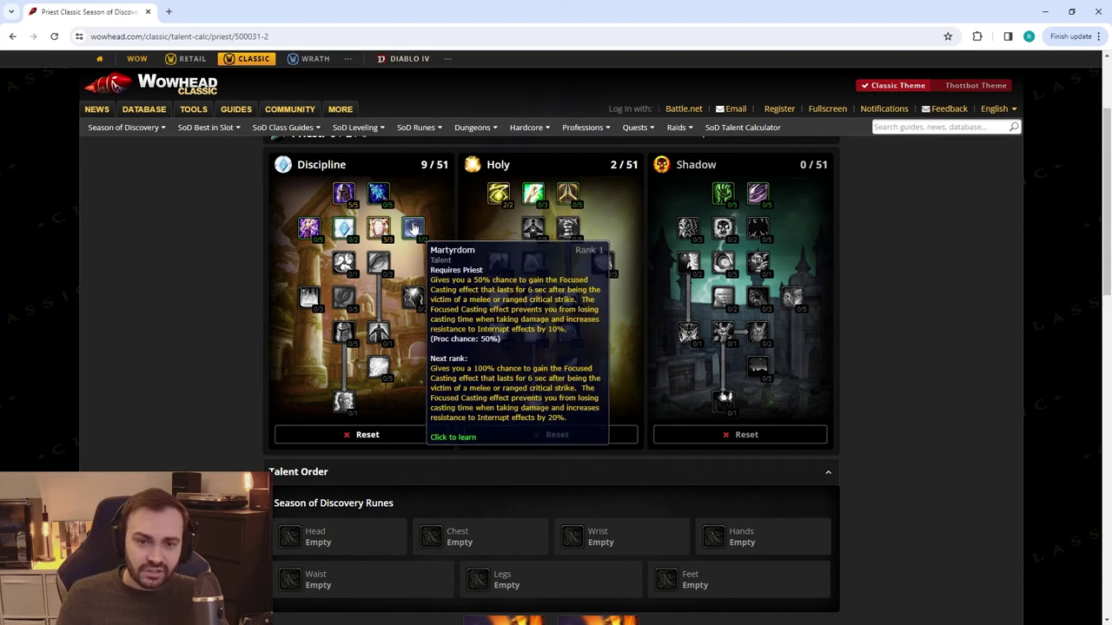
{"action": "left_click", "coordinate": [413, 227]}
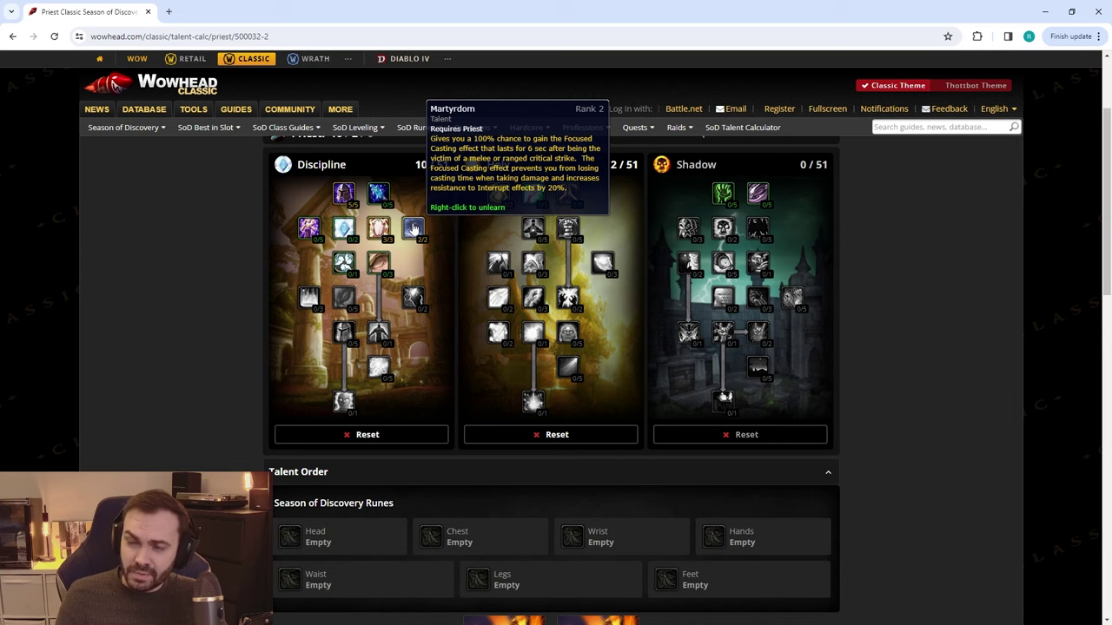
Max both third-row Discipline talents with one and three points, and put one point in the second talent of the second row.
{"action": "left_click", "coordinate": [345, 260]}
{"action": "left_click", "coordinate": [378, 261]}
{"action": "left_click", "coordinate": [378, 261]}
{"action": "left_click", "coordinate": [378, 261]}
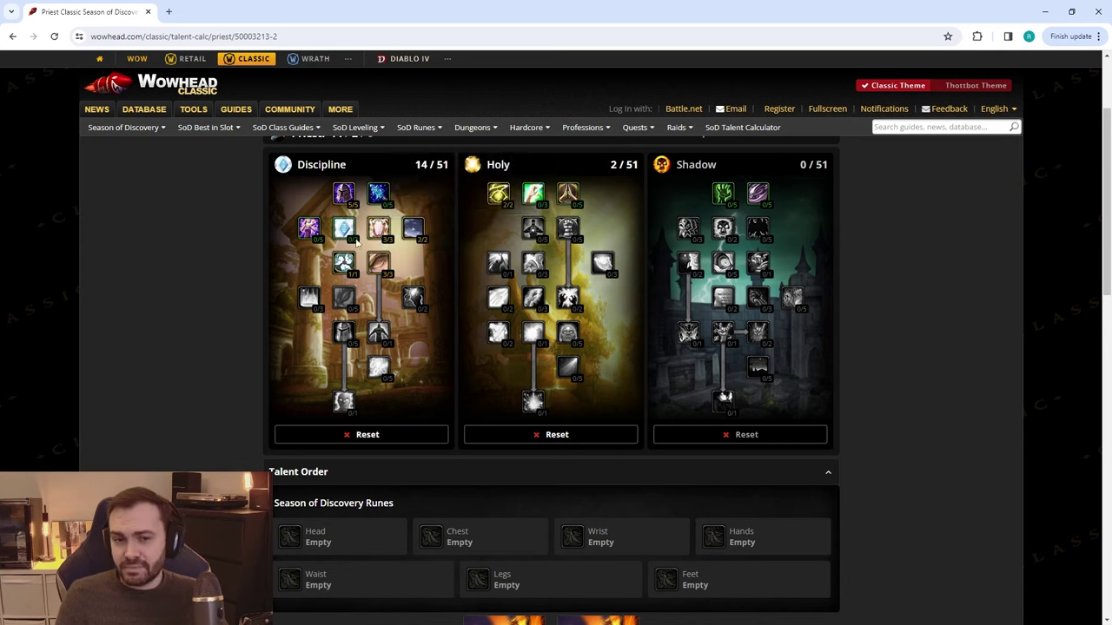
{"action": "left_click", "coordinate": [345, 231]}
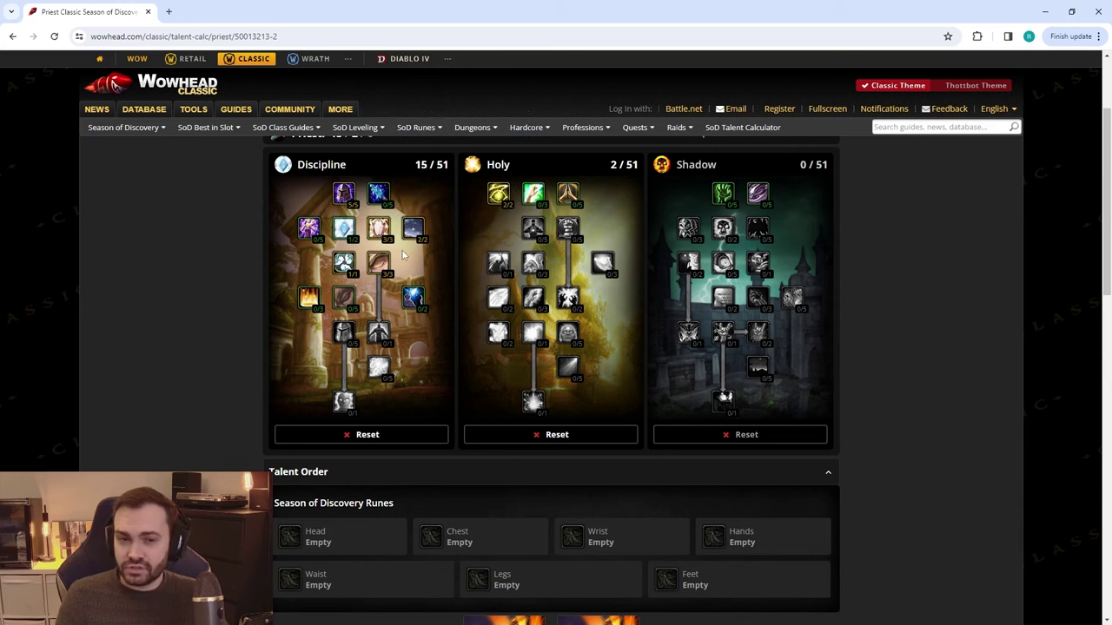
Put five points in the second talent of Discipline's fourth row and one point in the second talent of the fifth row.
{"action": "left_click", "coordinate": [346, 299]}
{"action": "left_click", "coordinate": [347, 299]}
{"action": "left_click", "coordinate": [347, 299]}
{"action": "left_click", "coordinate": [347, 299]}
{"action": "left_click", "coordinate": [346, 299]}
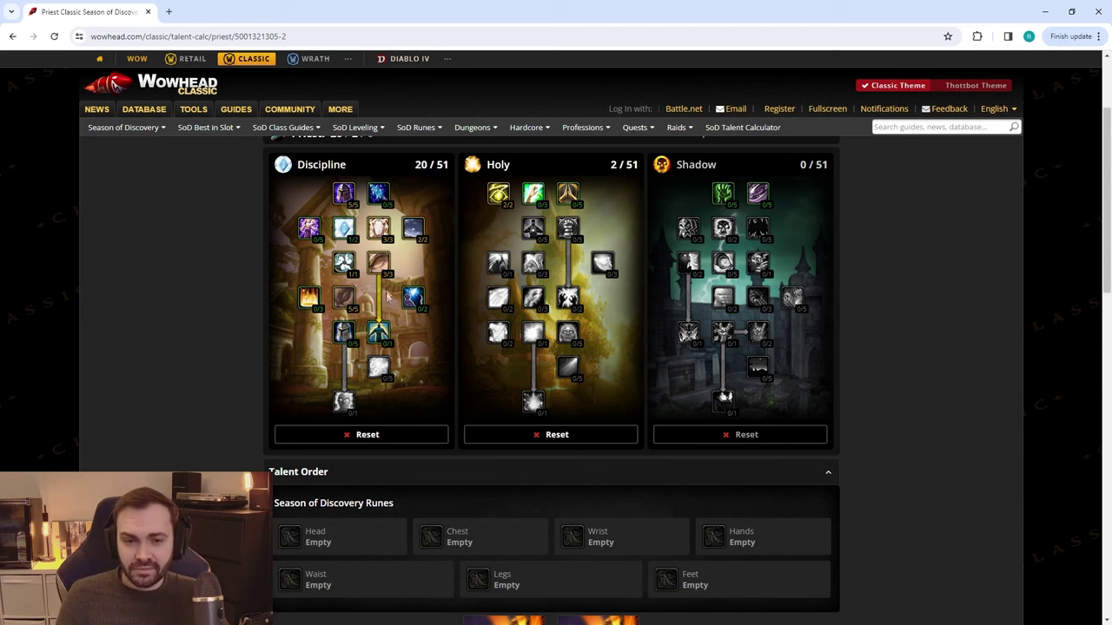
{"action": "left_click", "coordinate": [378, 333]}
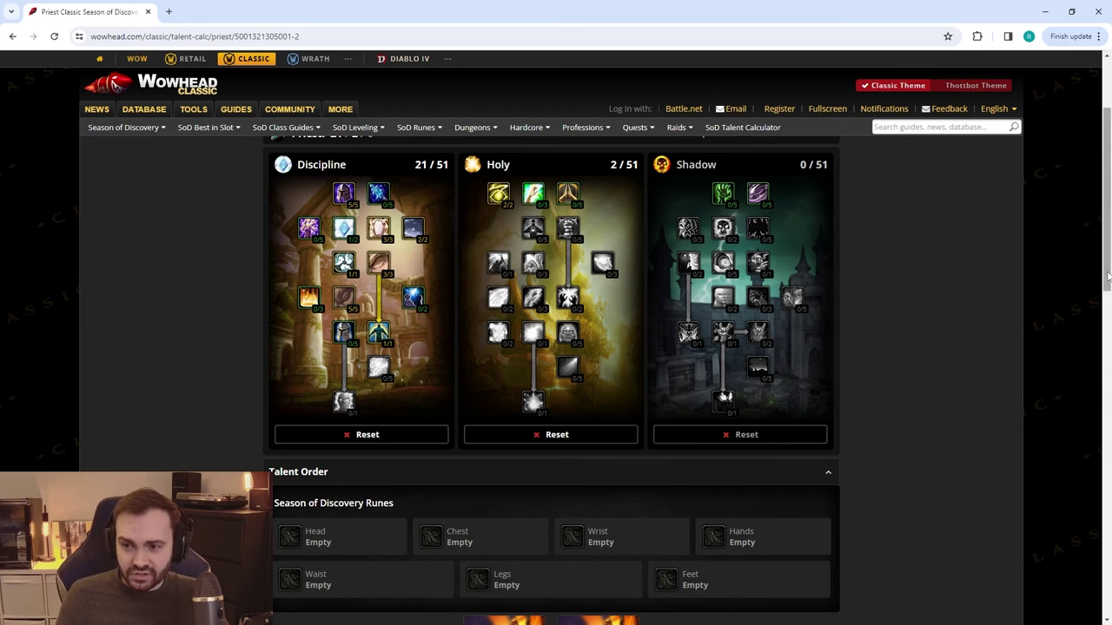
Put five points in Blackout in the Shadow tree.
{"action": "scroll", "coordinate": [1068, 295], "scroll_direction": "up", "scroll_amount": 1}
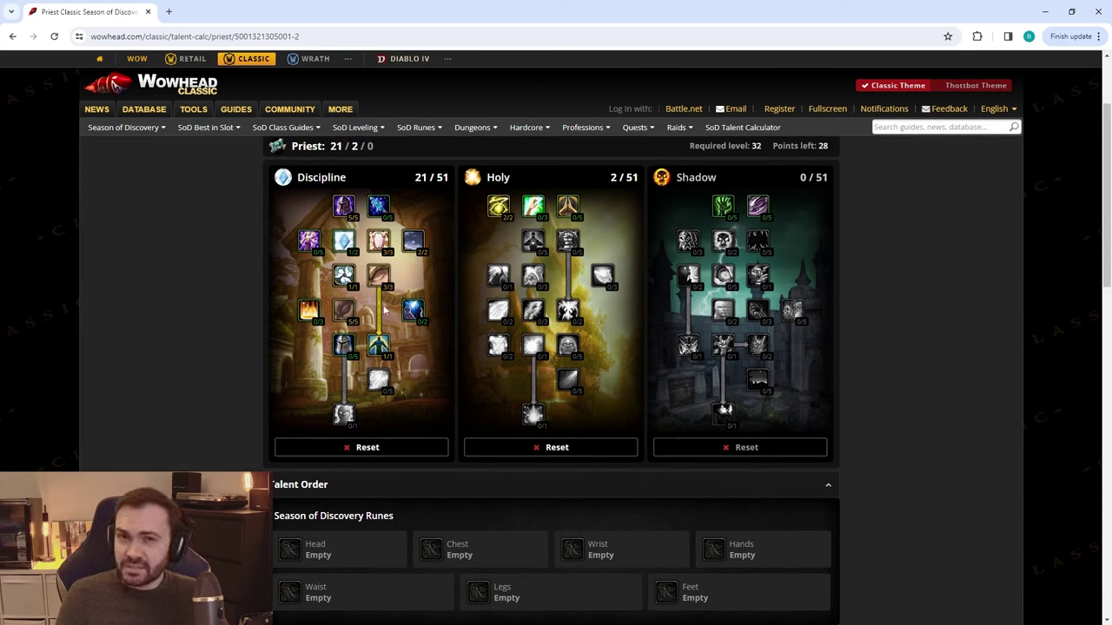
{"action": "mouse_move", "coordinate": [343, 345]}
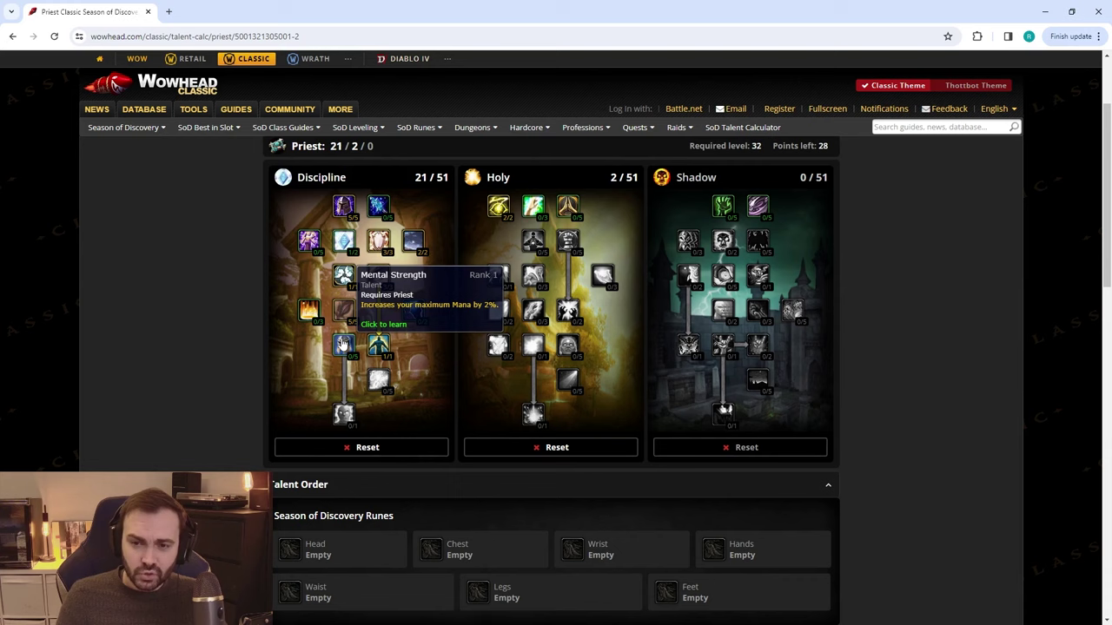
{"action": "mouse_move", "coordinate": [763, 206]}
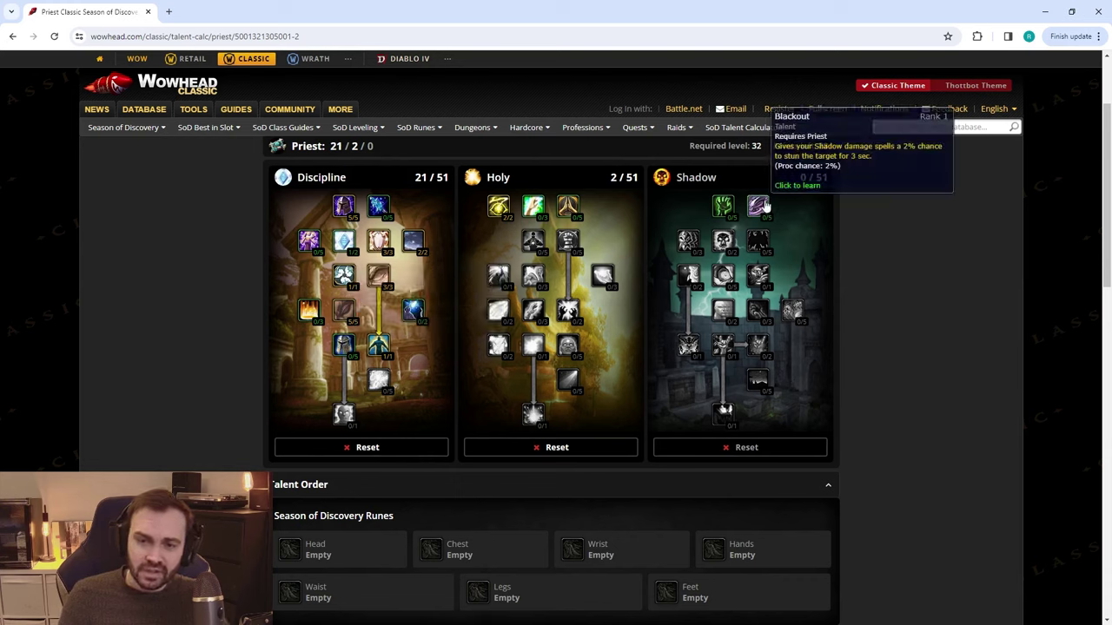
{"action": "left_click", "coordinate": [761, 206]}
{"action": "left_click", "coordinate": [761, 206]}
{"action": "left_click", "coordinate": [761, 206]}
{"action": "left_click", "coordinate": [761, 206]}
{"action": "left_click", "coordinate": [761, 206]}
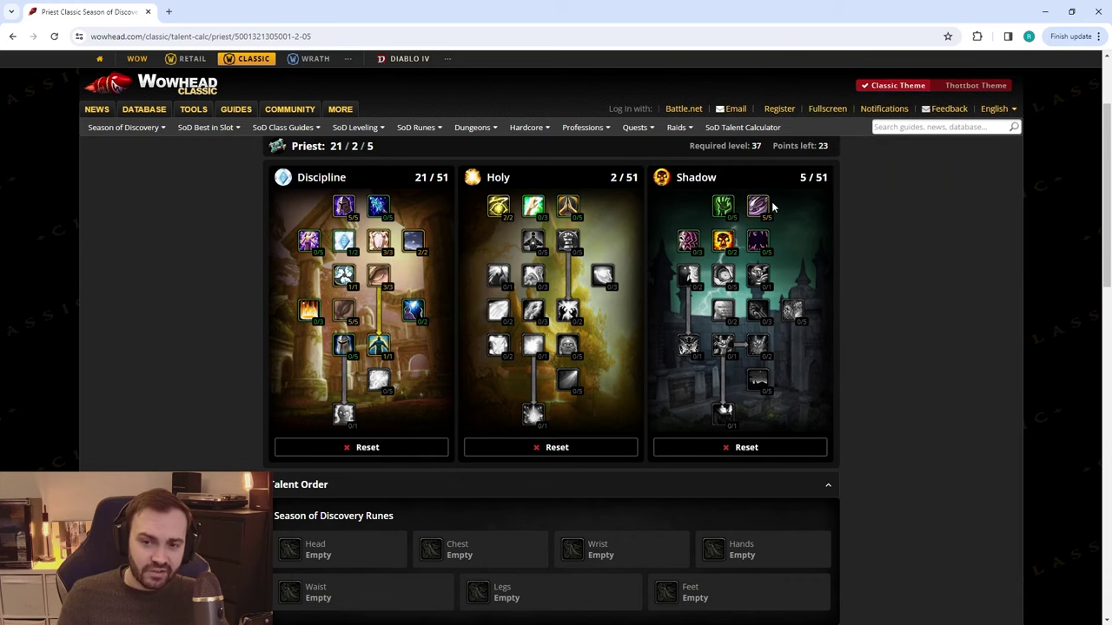
{"action": "mouse_move", "coordinate": [768, 207]}
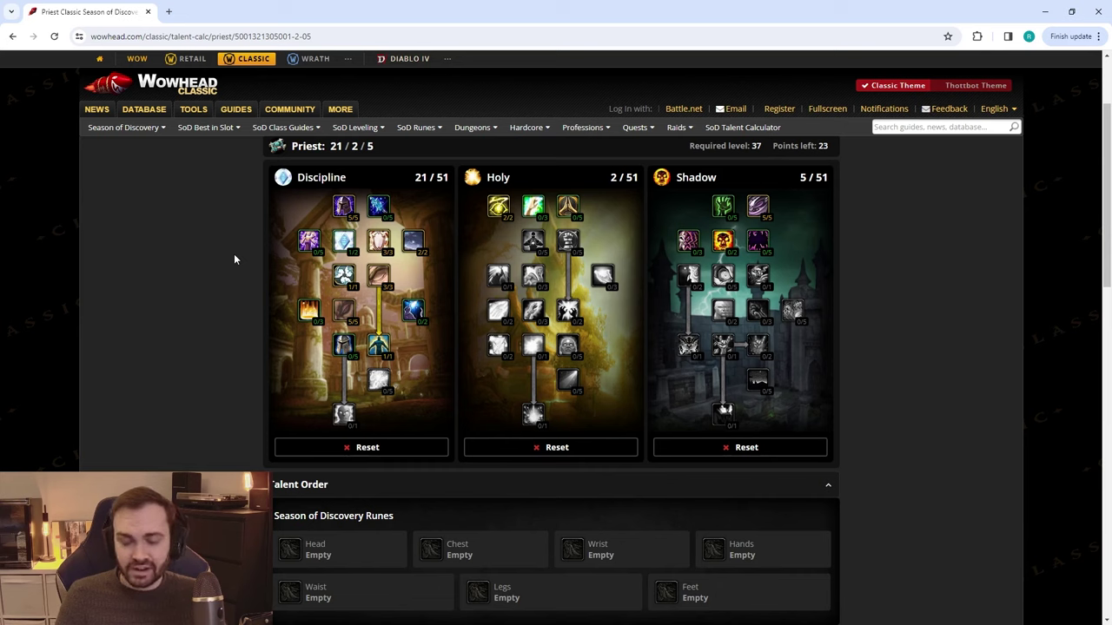
Put three points in Mental Strength in the Discipline tree.
{"action": "left_click", "coordinate": [345, 348]}
{"action": "left_click", "coordinate": [345, 347]}
{"action": "left_click", "coordinate": [345, 348]}
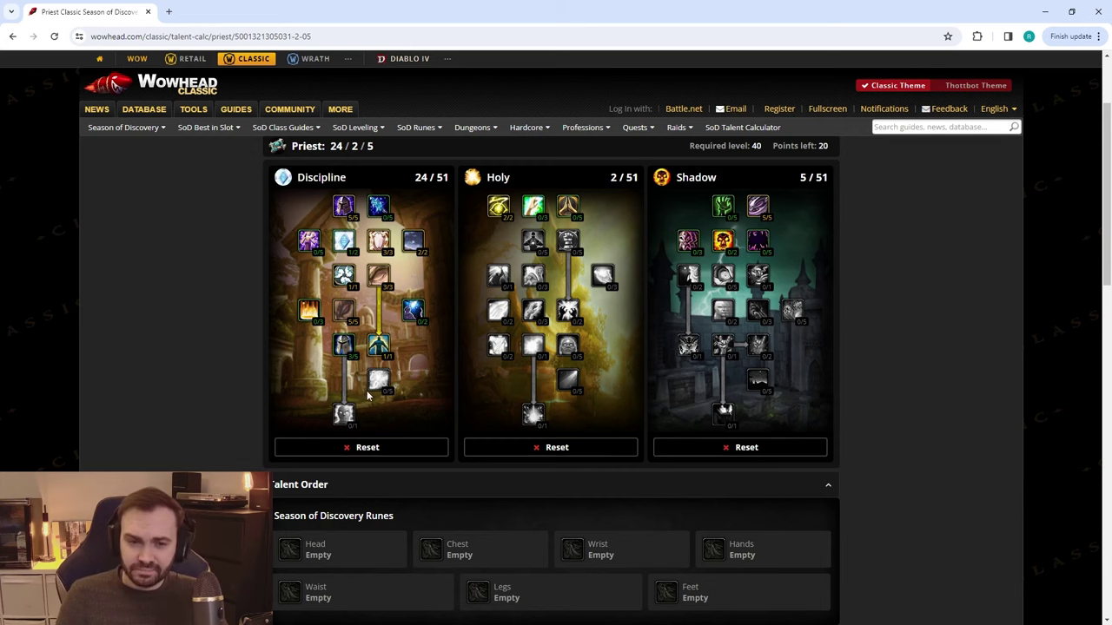
Reset all talent points in the Discipline and Shadow trees, keeping the Holy points.
{"action": "mouse_move", "coordinate": [378, 385]}
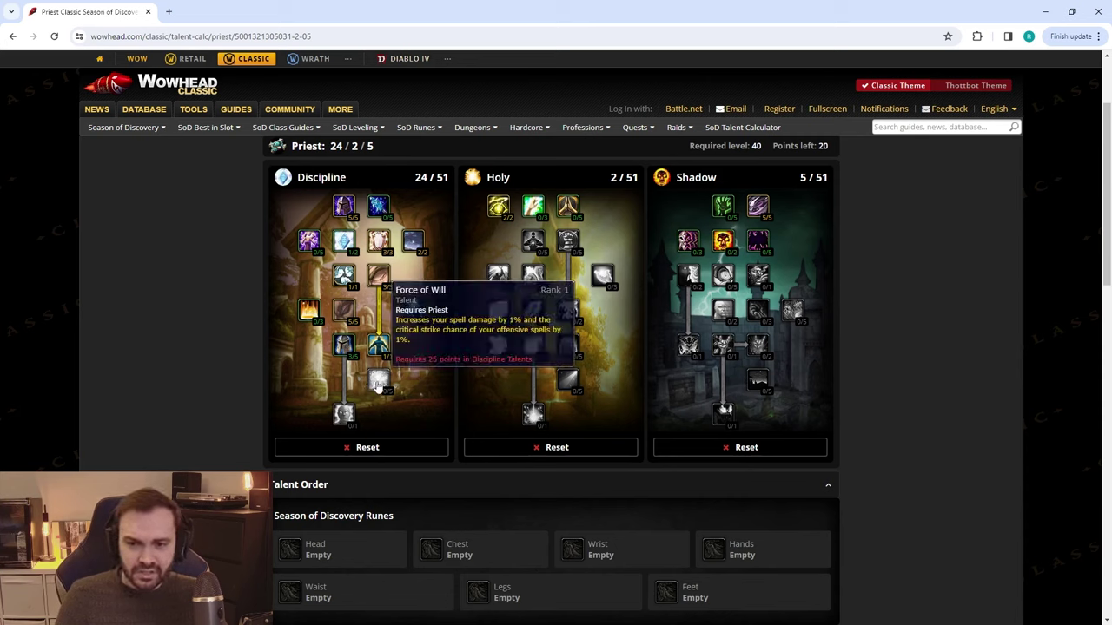
{"action": "left_click", "coordinate": [374, 448]}
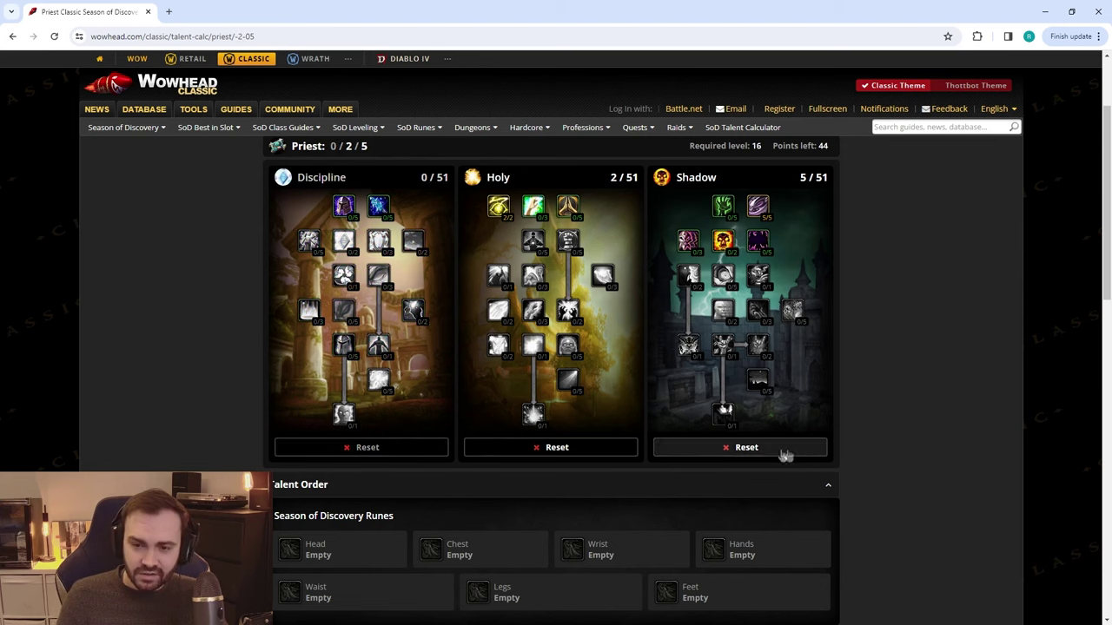
{"action": "left_click", "coordinate": [784, 452]}
Put five points in Unbreakable Will and two points in Martyrdom in the Discipline tree.
{"action": "left_click", "coordinate": [344, 207]}
{"action": "left_click", "coordinate": [344, 207]}
{"action": "left_click", "coordinate": [344, 207]}
{"action": "left_click", "coordinate": [344, 206]}
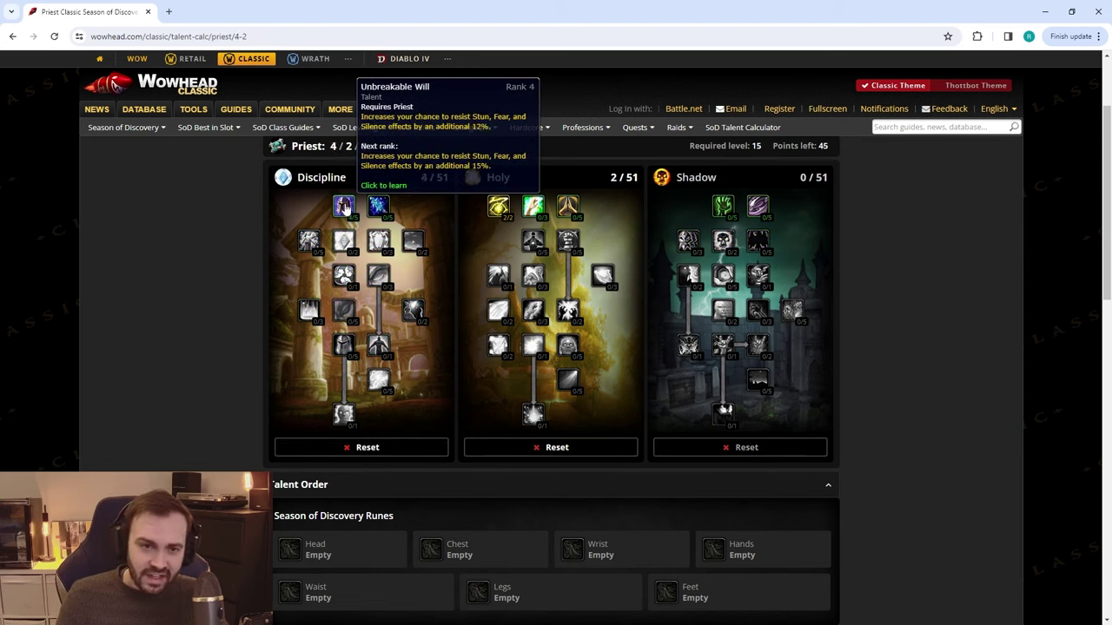
{"action": "left_click", "coordinate": [344, 207]}
{"action": "left_click", "coordinate": [415, 244]}
{"action": "left_click", "coordinate": [416, 243]}
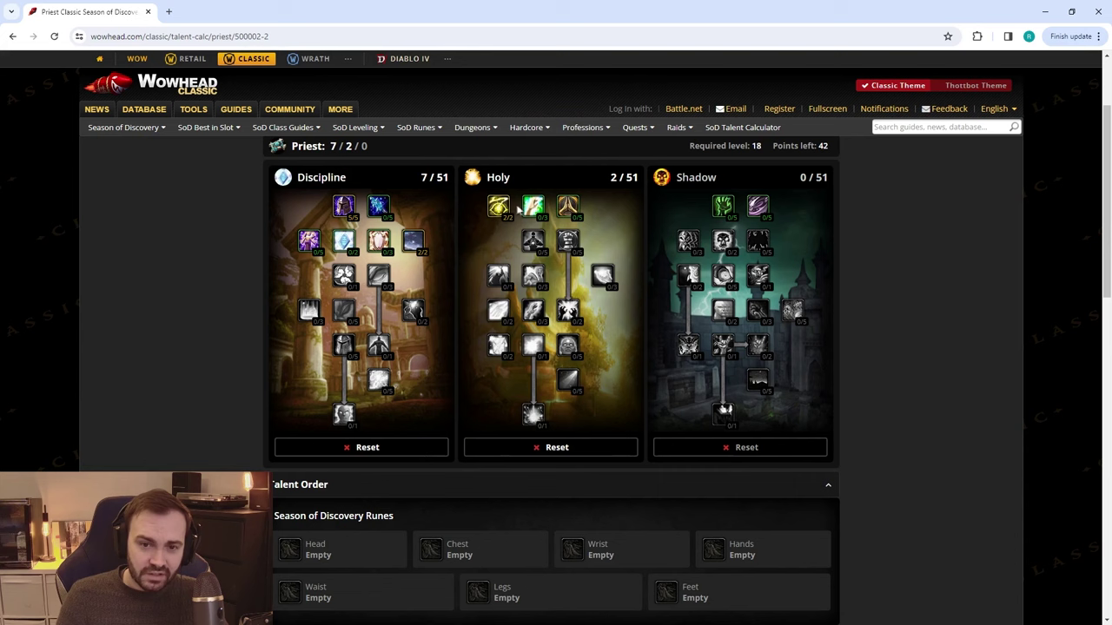
Allocate five points to the Shadow talent Blackout.
{"action": "left_click", "coordinate": [757, 206]}
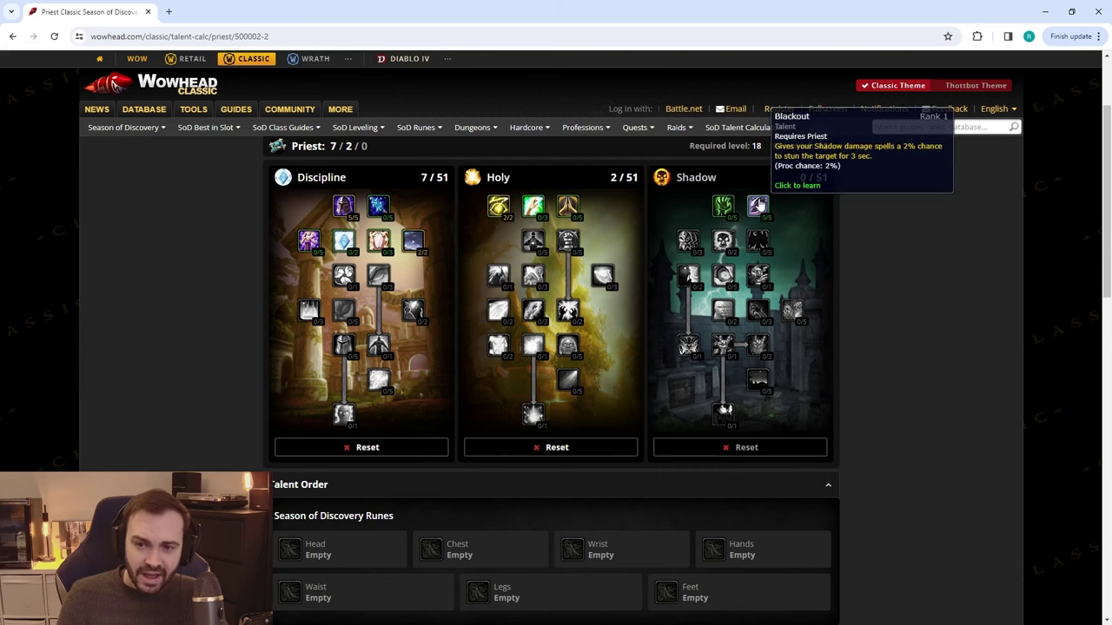
{"action": "left_click", "coordinate": [757, 206]}
{"action": "left_click", "coordinate": [758, 207]}
{"action": "left_click", "coordinate": [758, 207]}
{"action": "left_click", "coordinate": [757, 207]}
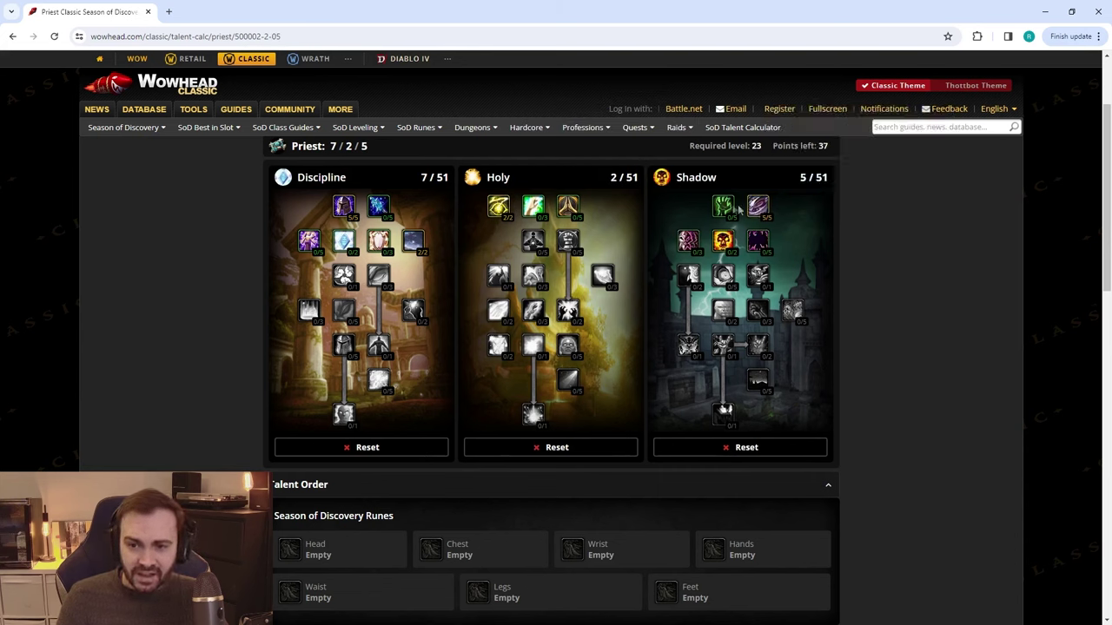
Put four points in Spirit Tap and one point in the third talent of Shadow's second row.
{"action": "left_click", "coordinate": [724, 209]}
{"action": "left_click", "coordinate": [724, 209]}
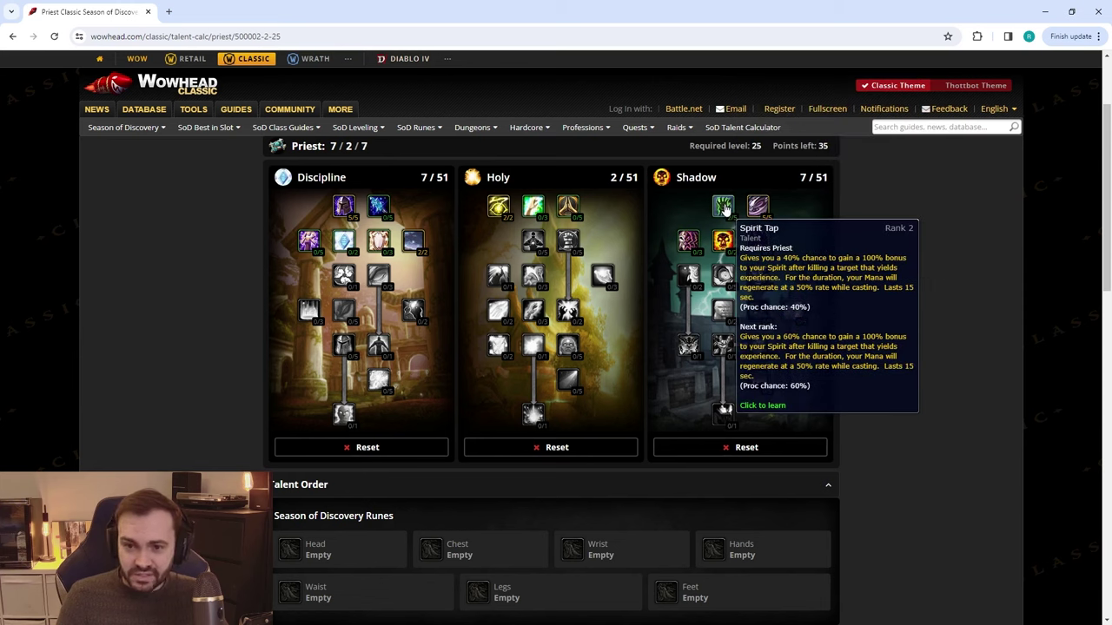
{"action": "left_click", "coordinate": [724, 208]}
{"action": "left_click", "coordinate": [725, 209]}
{"action": "left_click", "coordinate": [760, 244]}
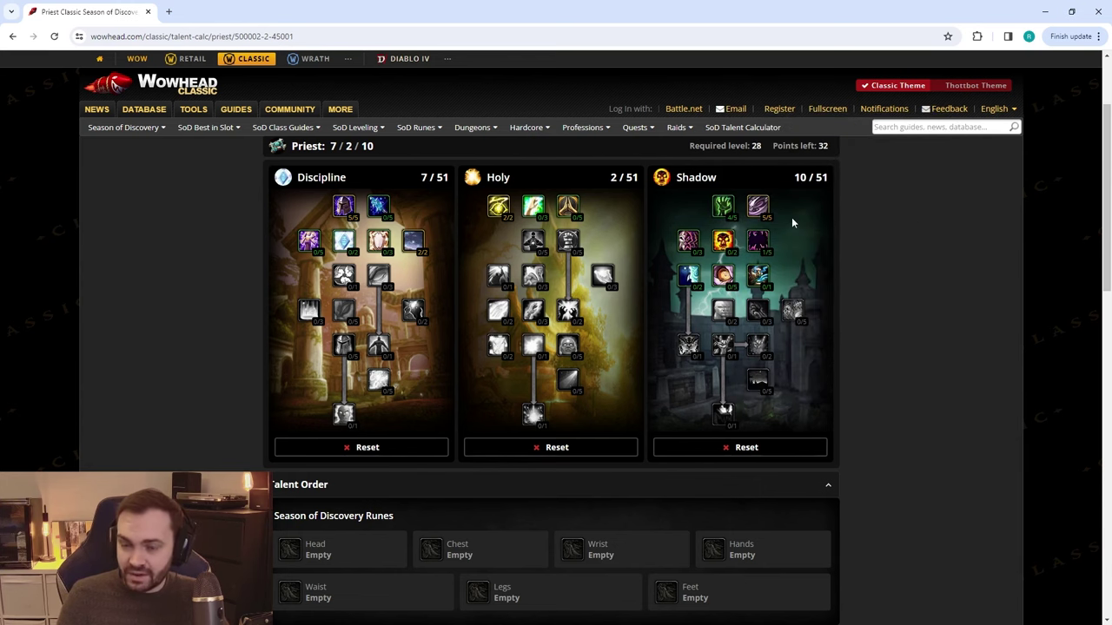
Put two points in Improved Psychic Scream and one point in the third talent of Shadow's third row.
{"action": "left_click", "coordinate": [688, 275]}
{"action": "left_click", "coordinate": [688, 275]}
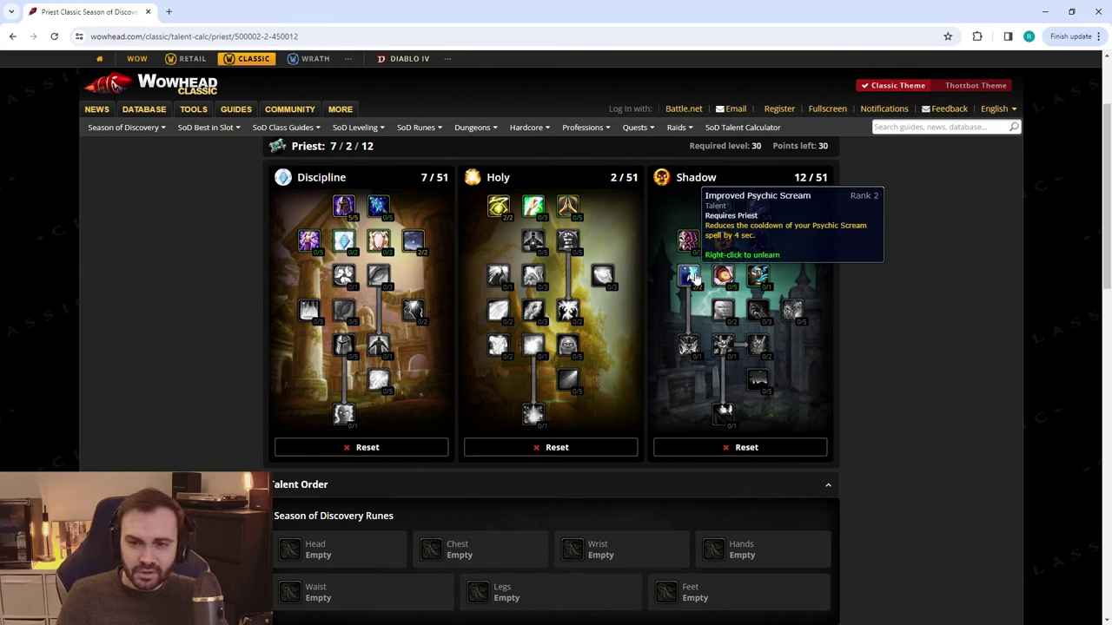
{"action": "left_click", "coordinate": [760, 278]}
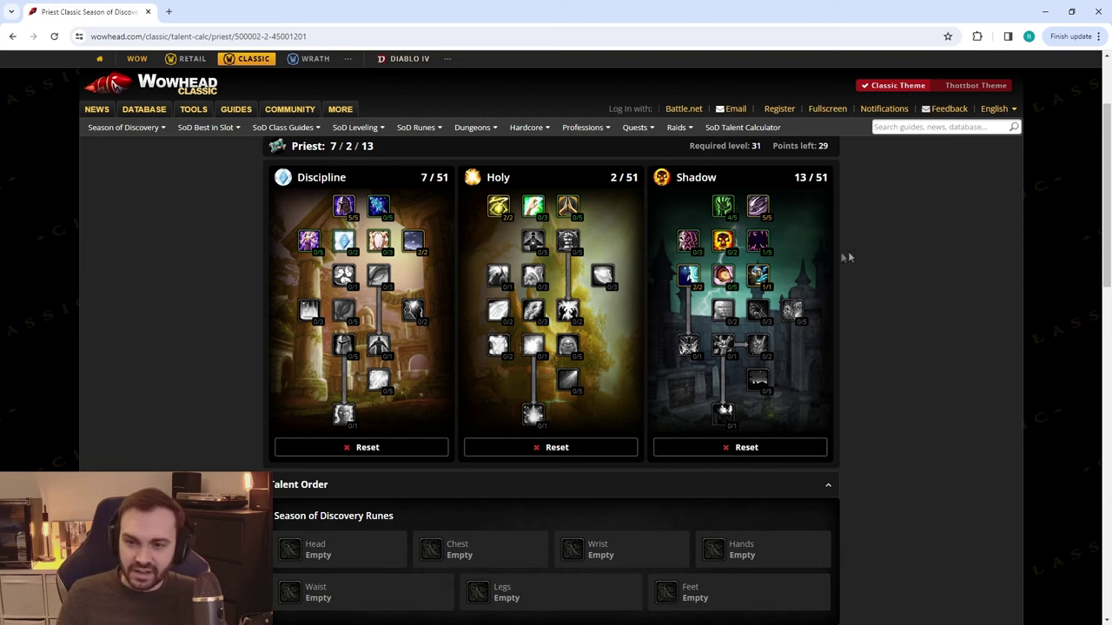
Add the fifth point to Spirit Tap and a second point to the third talent of Shadow's second row.
{"action": "left_click", "coordinate": [719, 207]}
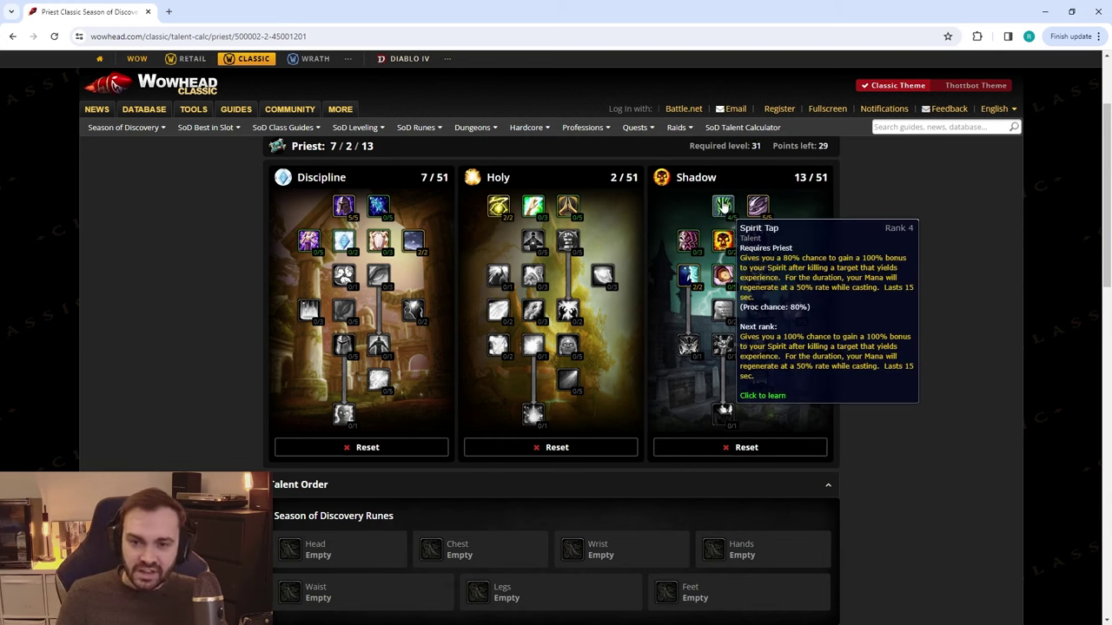
{"action": "left_click", "coordinate": [758, 241]}
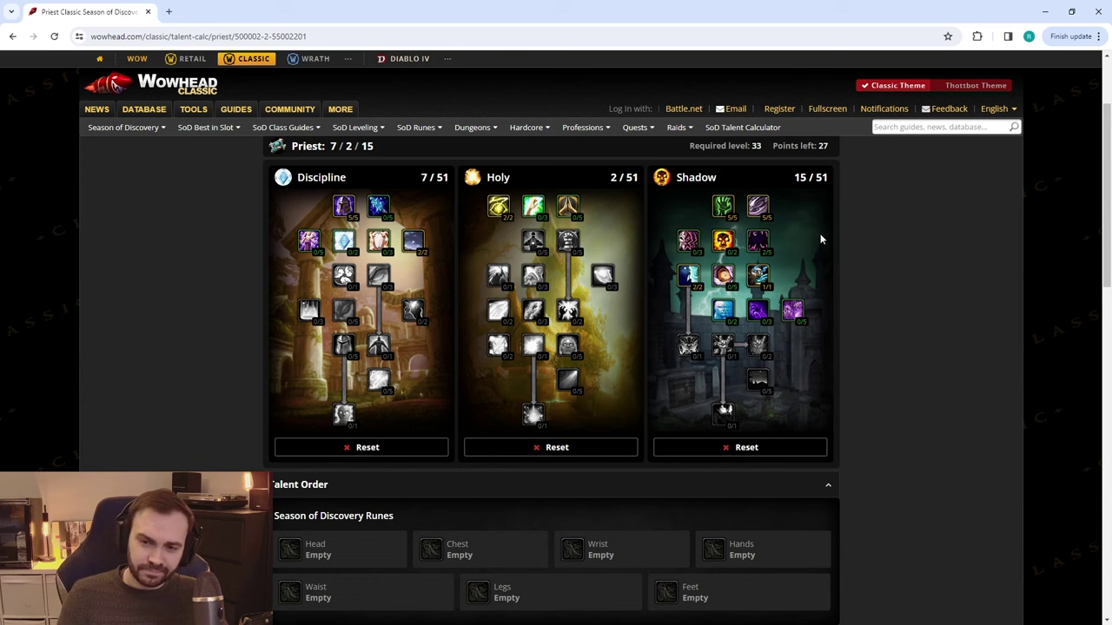
Put three points in Shadow Reach and two points in the third talent of Shadow's fourth row.
{"action": "left_click", "coordinate": [769, 319]}
{"action": "left_click", "coordinate": [769, 318]}
{"action": "left_click", "coordinate": [769, 319]}
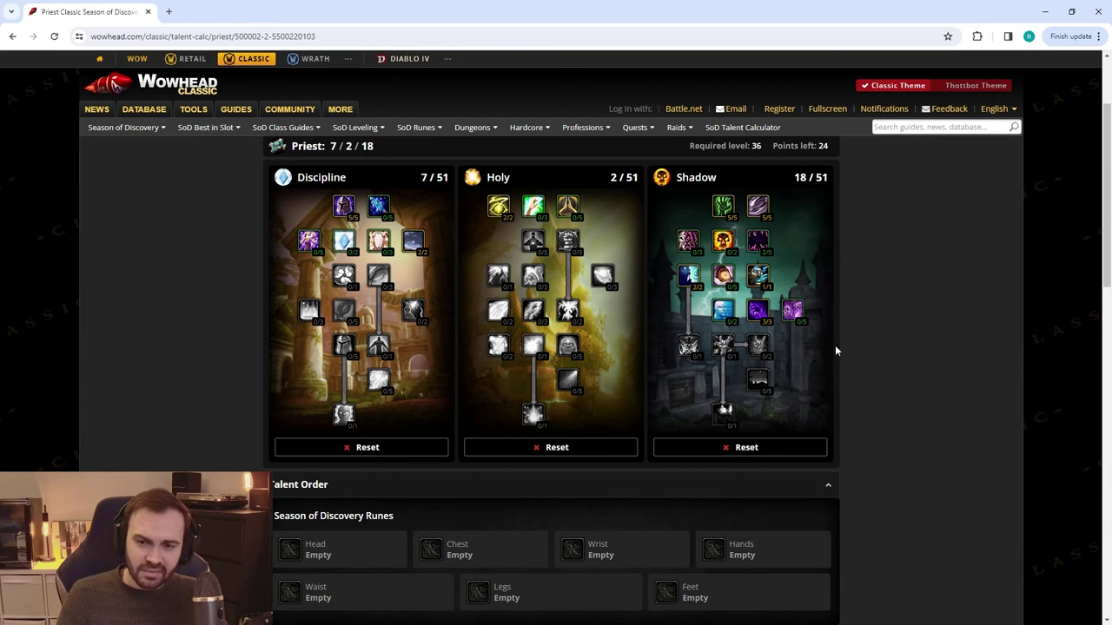
{"action": "left_click", "coordinate": [794, 311]}
{"action": "left_click", "coordinate": [795, 311]}
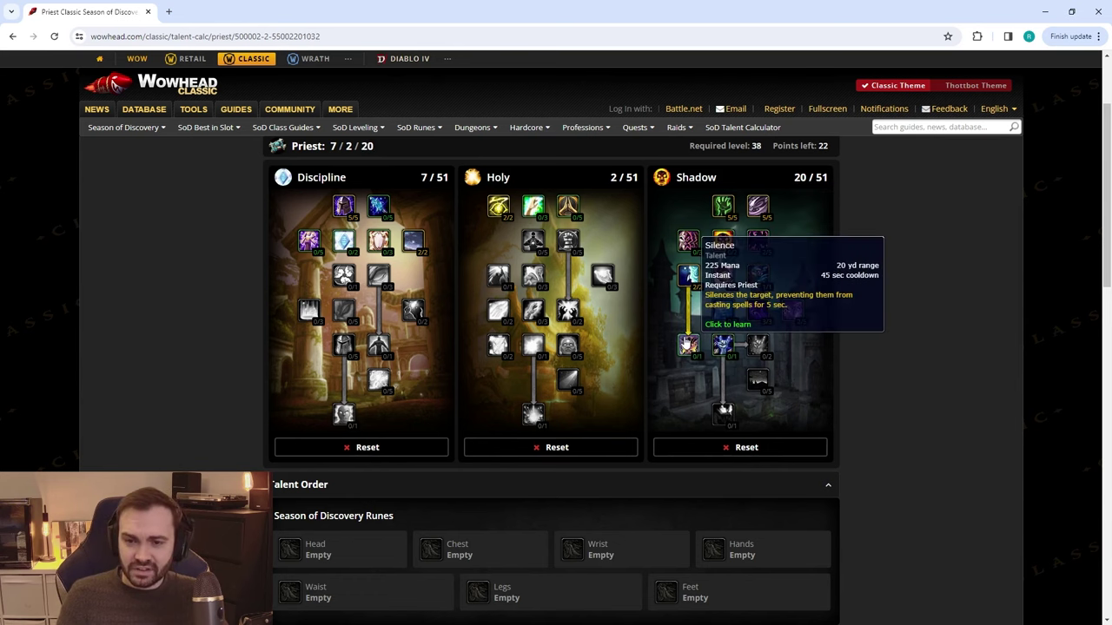
Put one point in Silence and one point in the second talent of Shadow's fifth row.
{"action": "left_click", "coordinate": [688, 345]}
{"action": "left_click", "coordinate": [722, 345]}
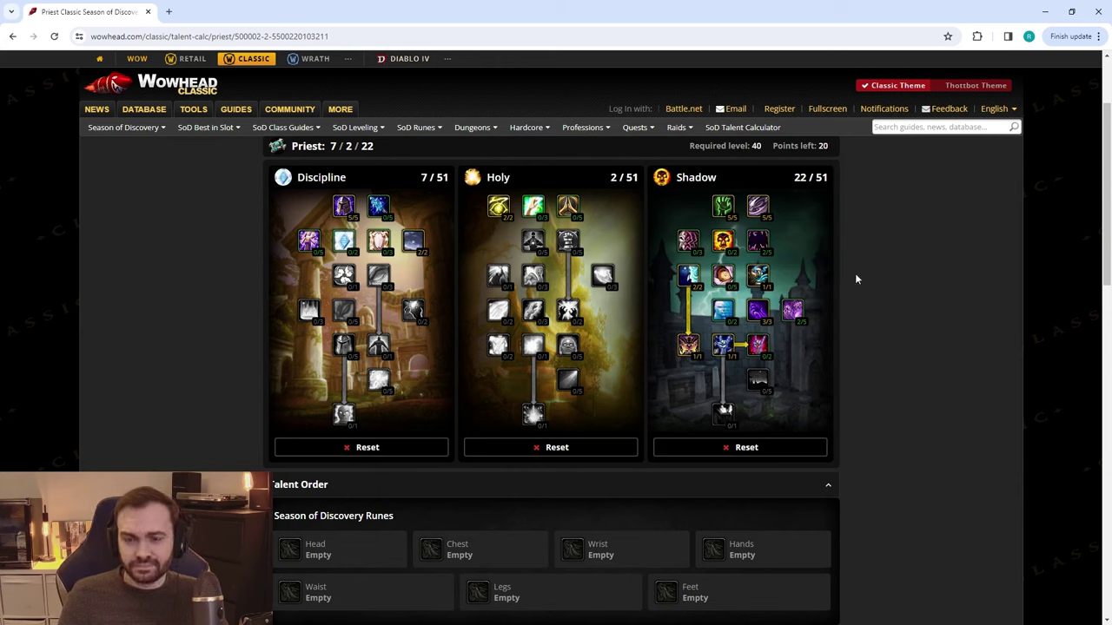
{"action": "mouse_move", "coordinate": [758, 314]}
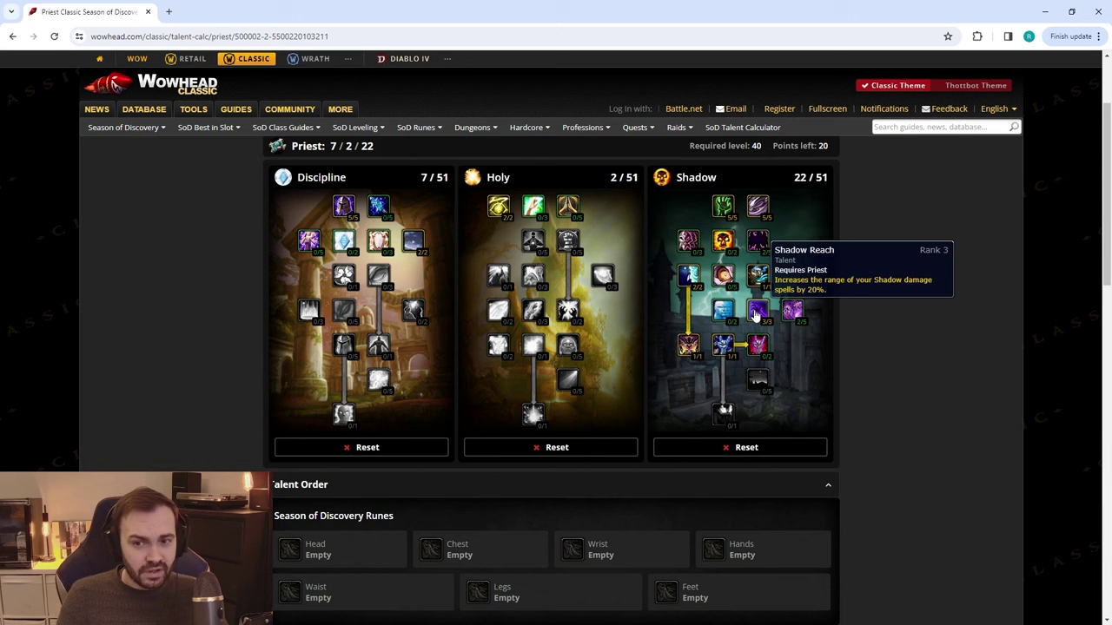
{"action": "mouse_move", "coordinate": [801, 315]}
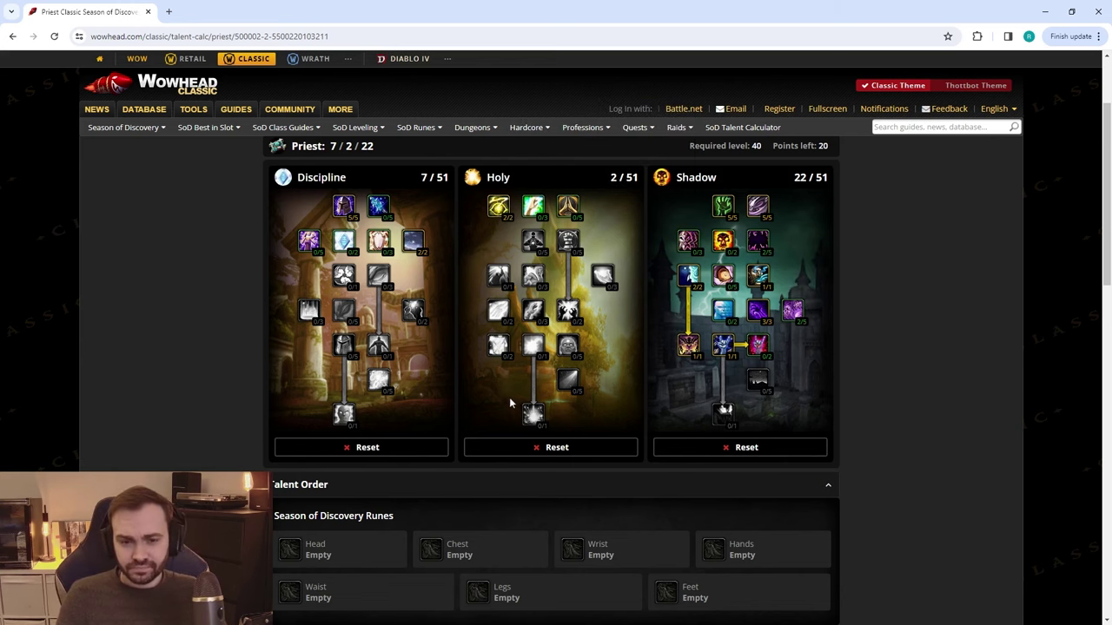
Choose the Void Plague rune for the chest slot and the Penance rune for the hands slot.
{"action": "left_click", "coordinate": [465, 554]}
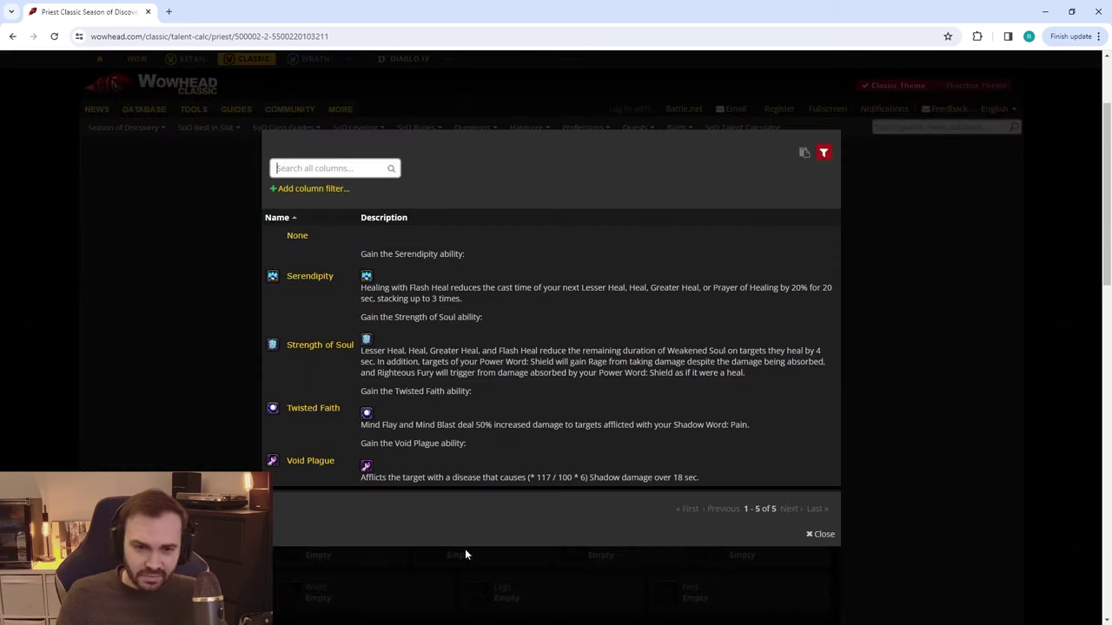
{"action": "left_click", "coordinate": [314, 463]}
{"action": "left_click", "coordinate": [775, 532]}
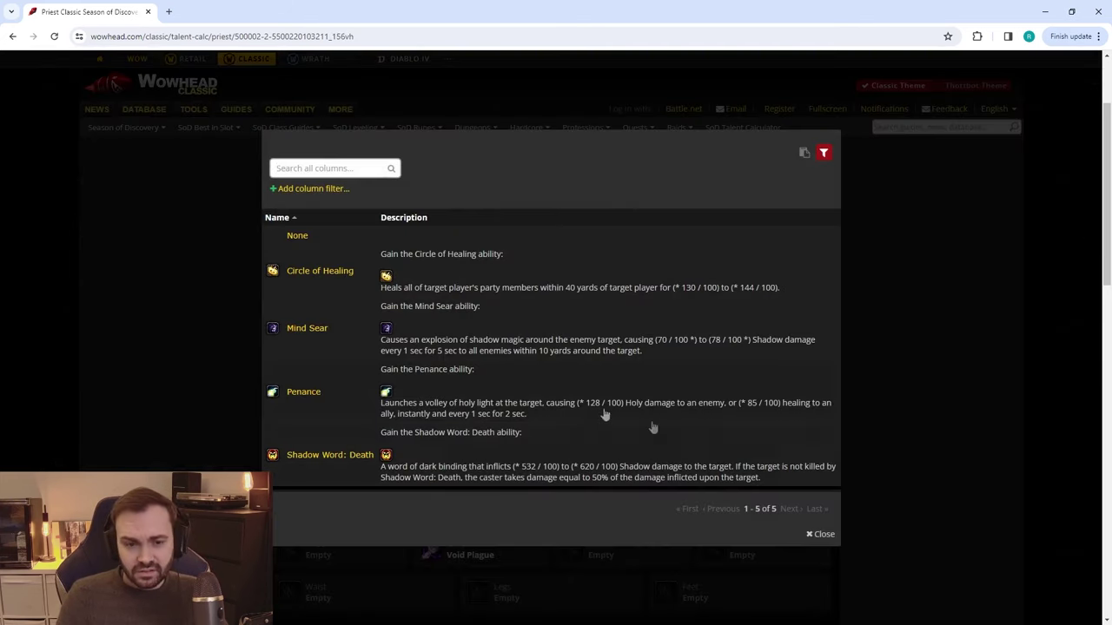
{"action": "left_click", "coordinate": [321, 409]}
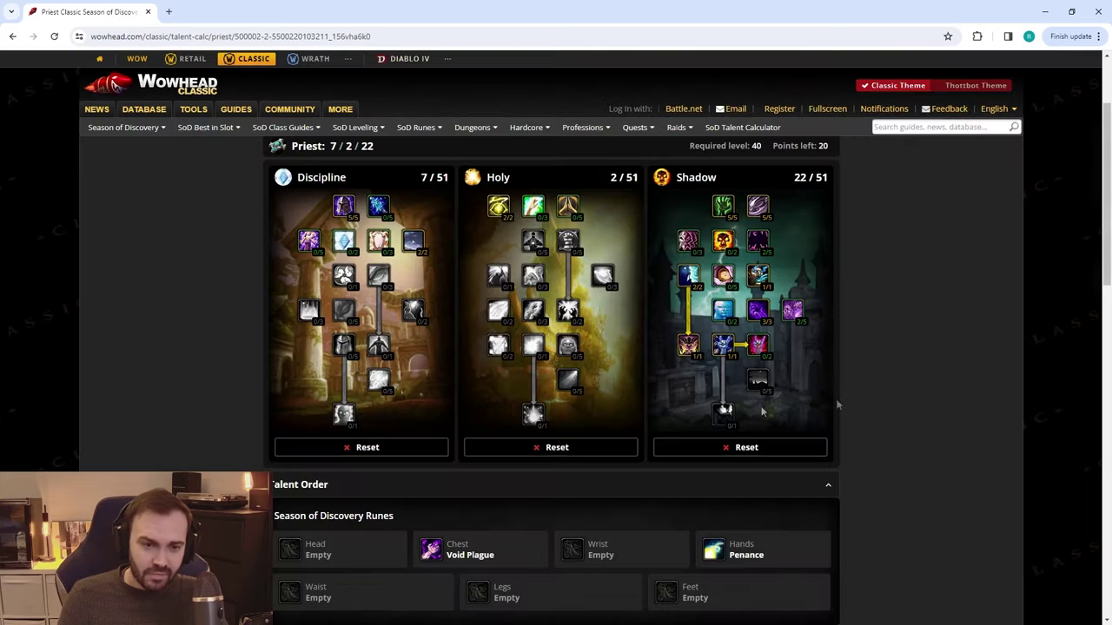
Choose the Renewed Hope rune for the waist slot and review the alternative waist runes.
{"action": "left_click", "coordinate": [333, 596]}
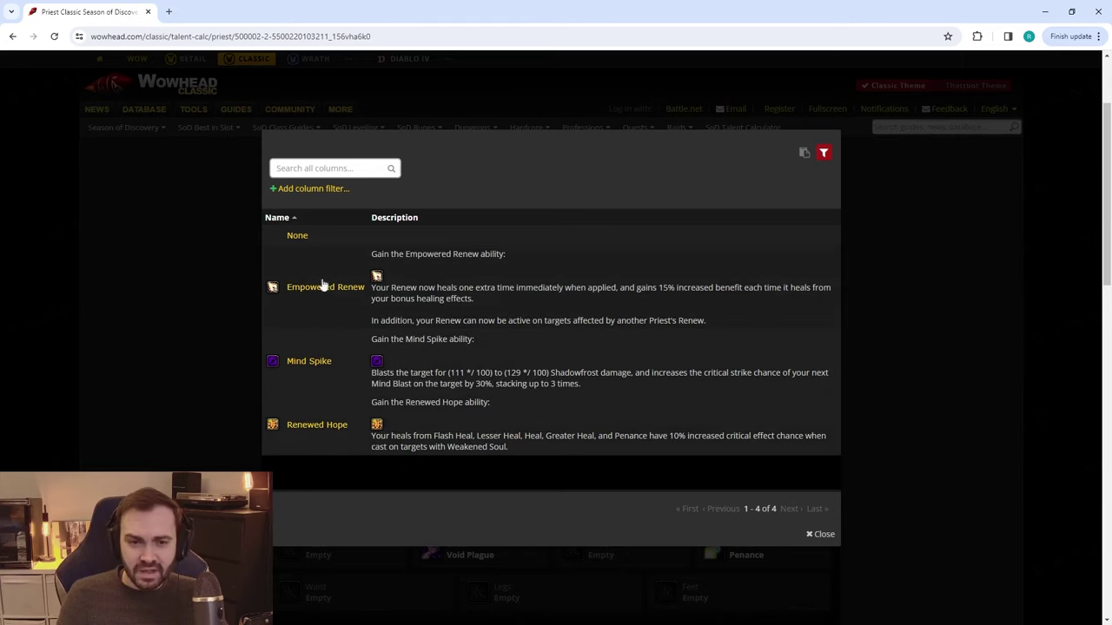
{"action": "left_click", "coordinate": [317, 426]}
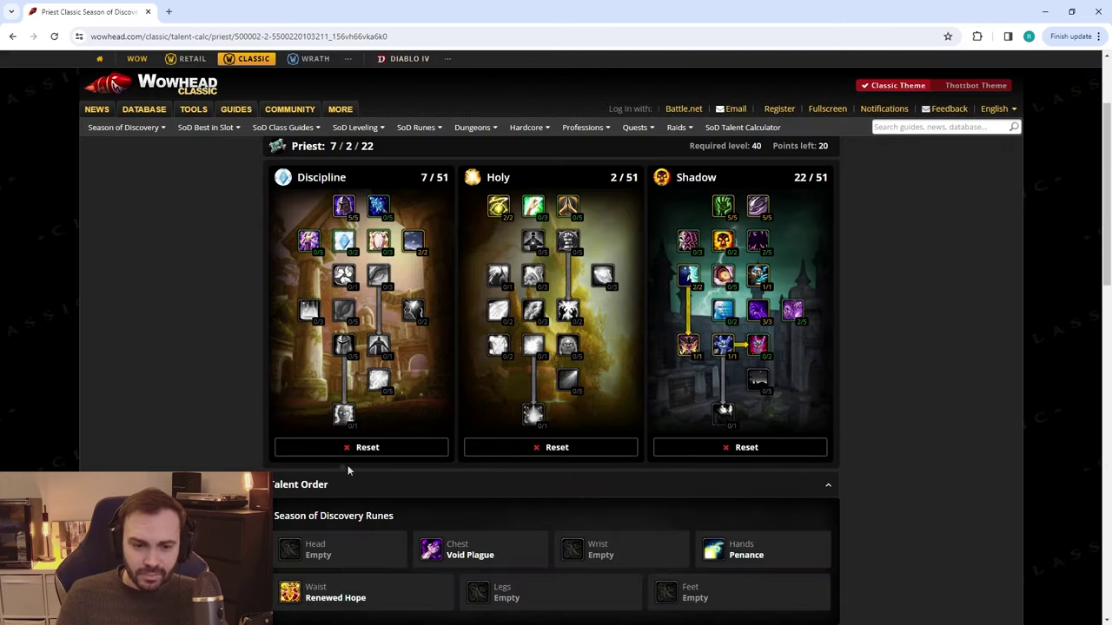
{"action": "left_click", "coordinate": [310, 599]}
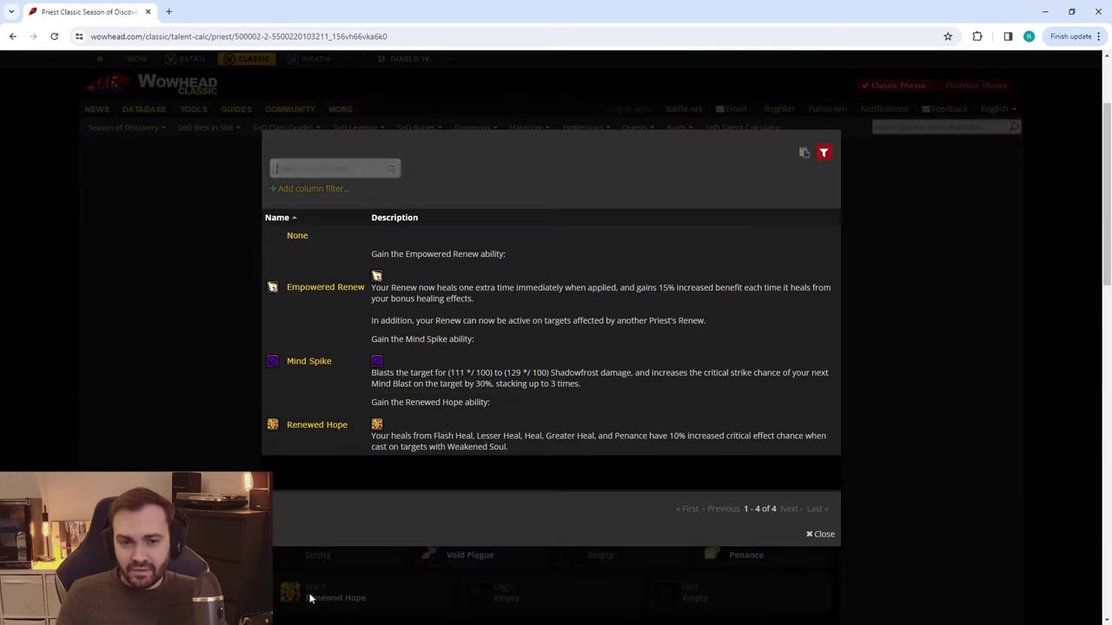
{"action": "left_click", "coordinate": [156, 334]}
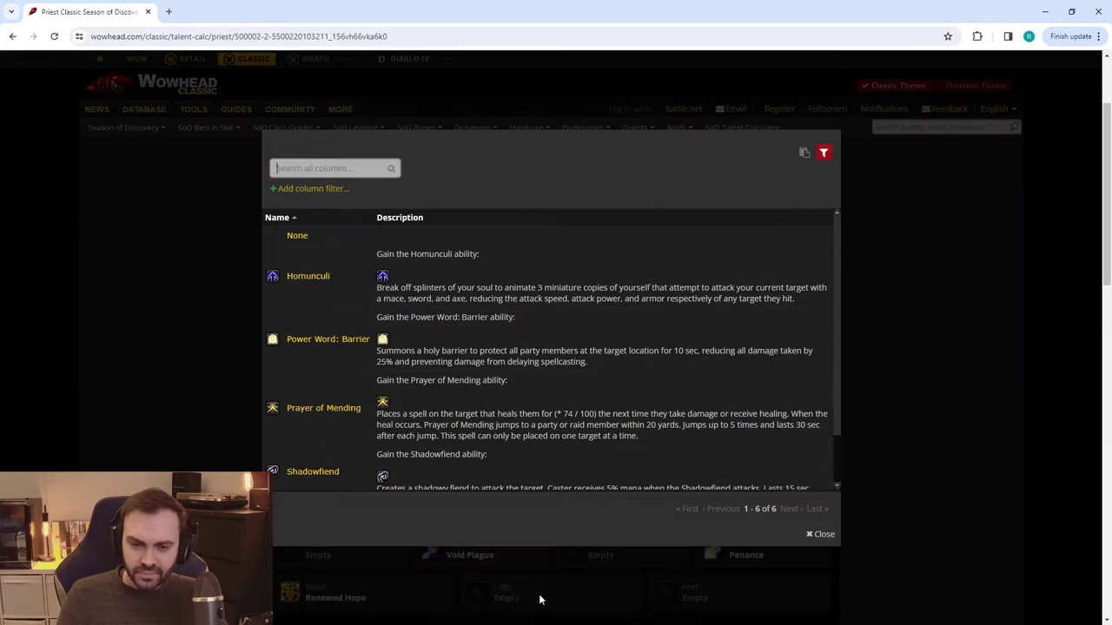
Choose the Prayer of Mending rune for the legs slot and review the alternative legs runes.
{"action": "left_click", "coordinate": [538, 598]}
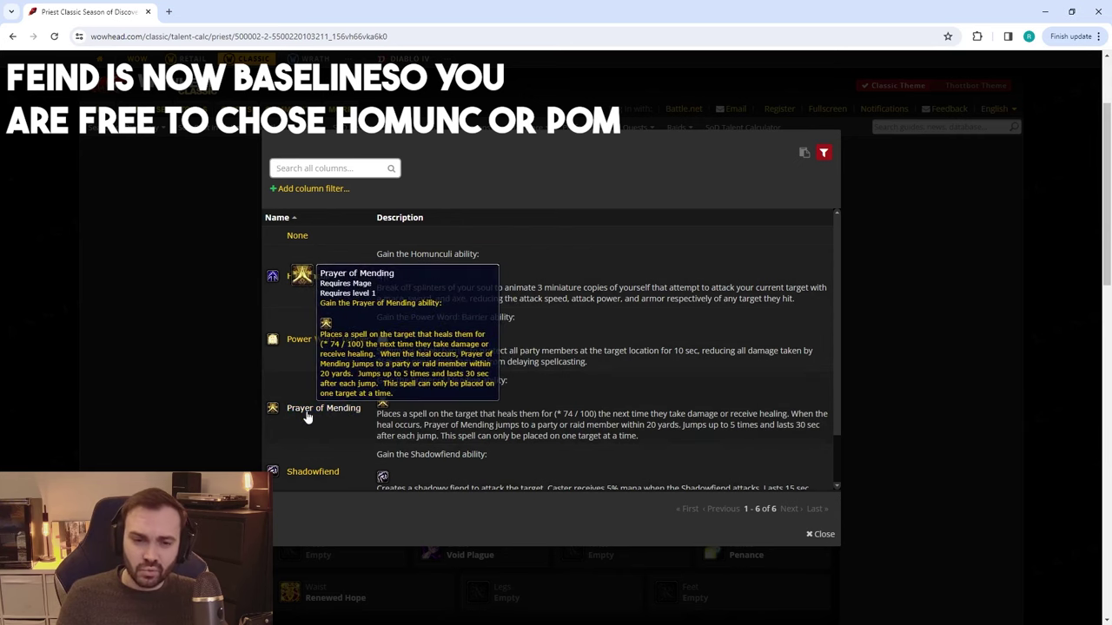
{"action": "left_click", "coordinate": [349, 410]}
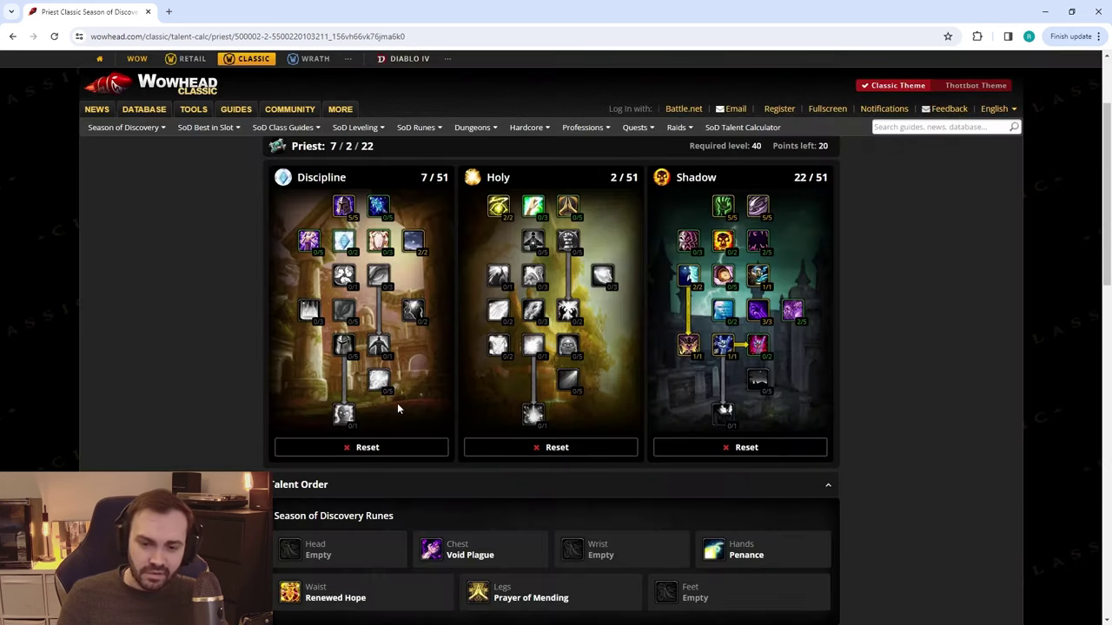
{"action": "left_click", "coordinate": [507, 594]}
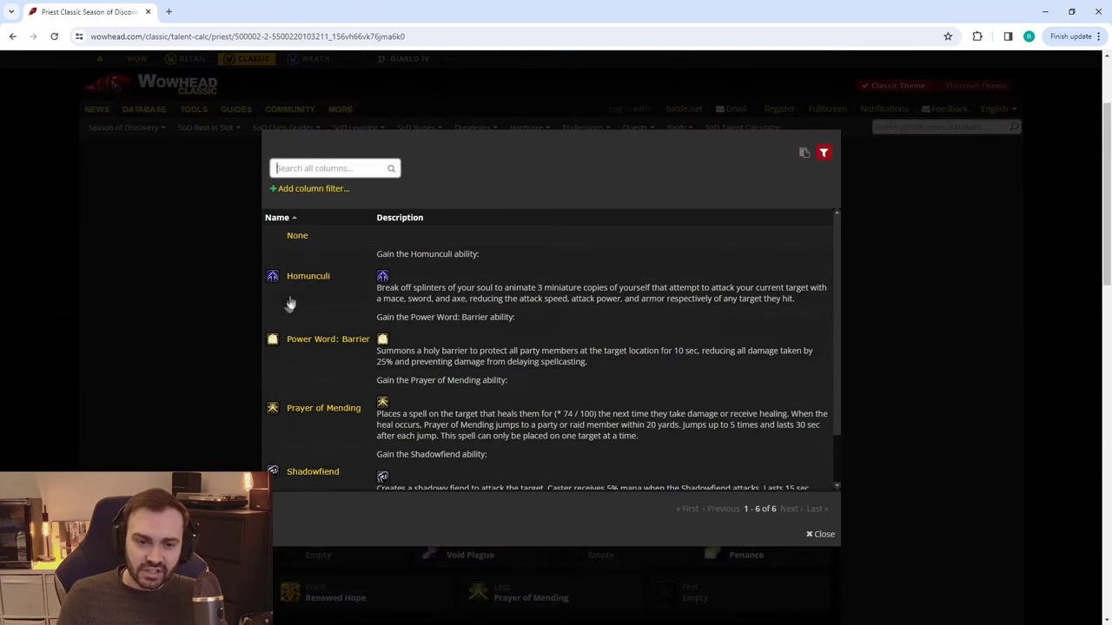
{"action": "left_click", "coordinate": [1042, 408]}
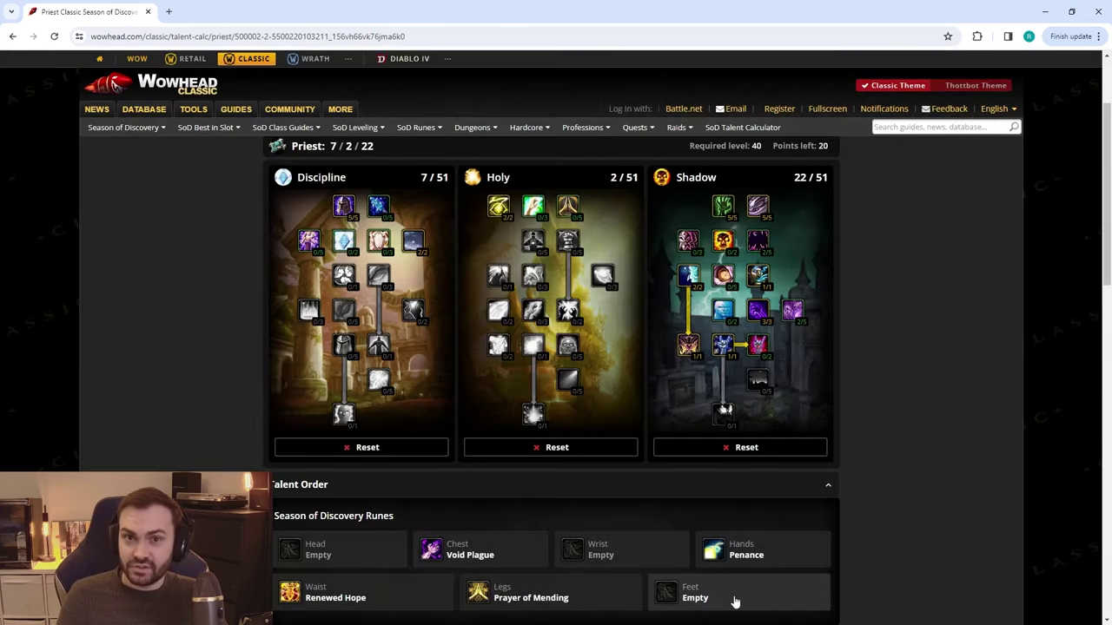
Compare the Dispersion and Pain Suppression runes for the feet slot and choose Pain Suppression.
{"action": "left_click", "coordinate": [704, 598]}
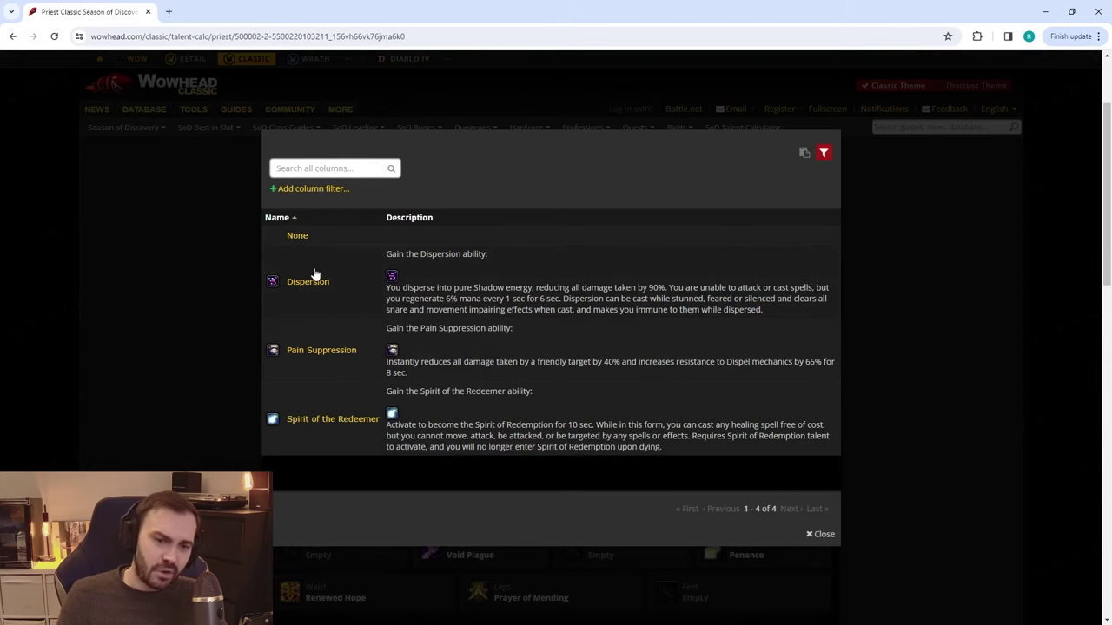
{"action": "mouse_move", "coordinate": [310, 284]}
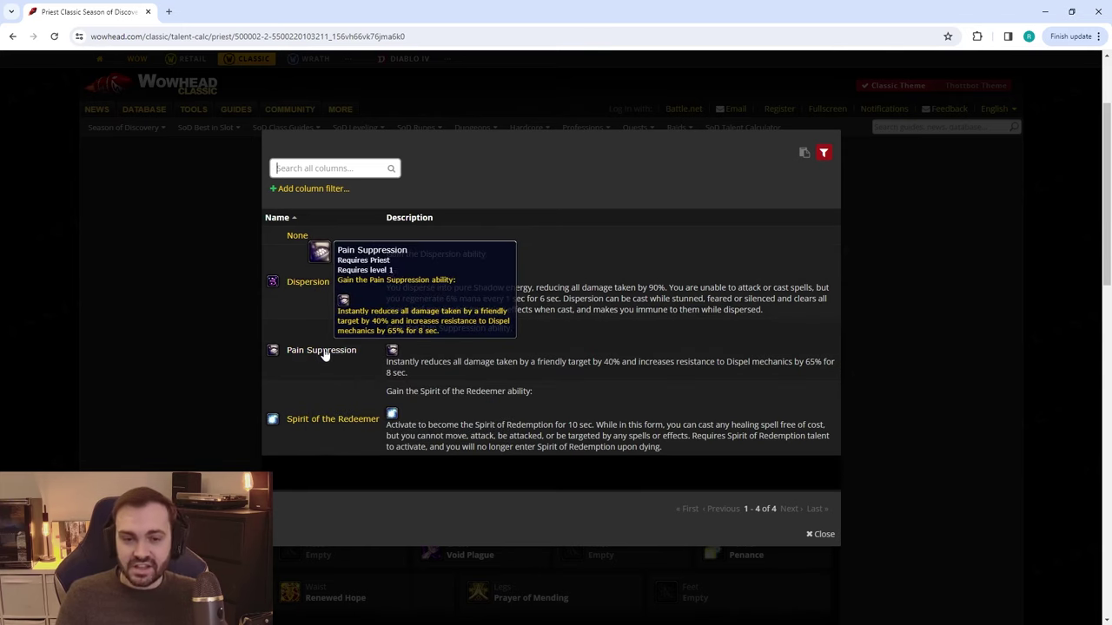
{"action": "mouse_move", "coordinate": [327, 358]}
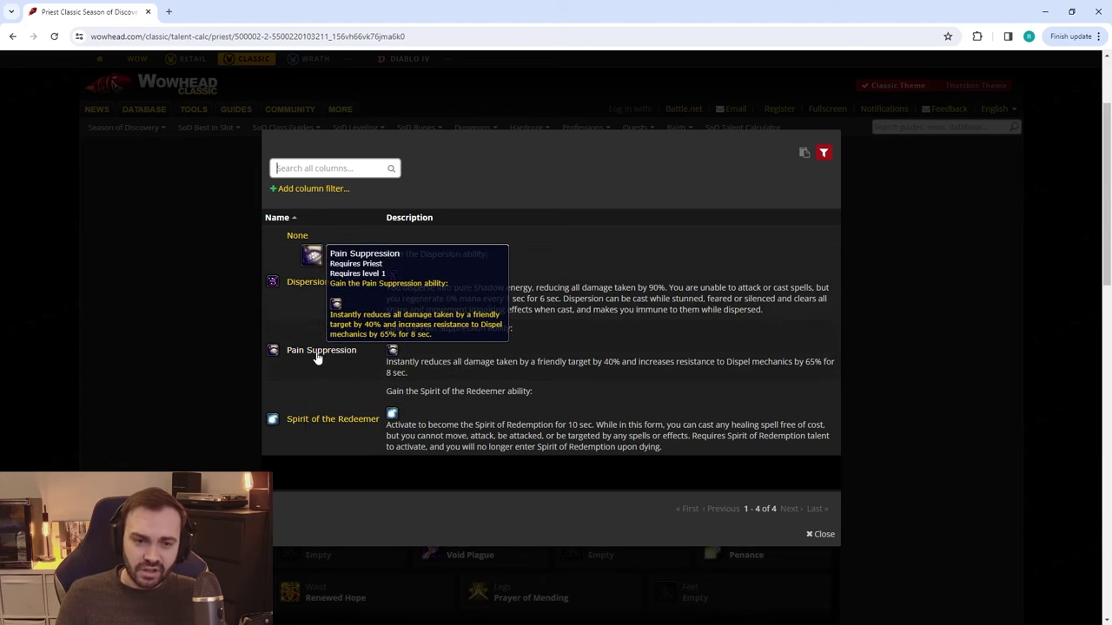
{"action": "left_click", "coordinate": [319, 356]}
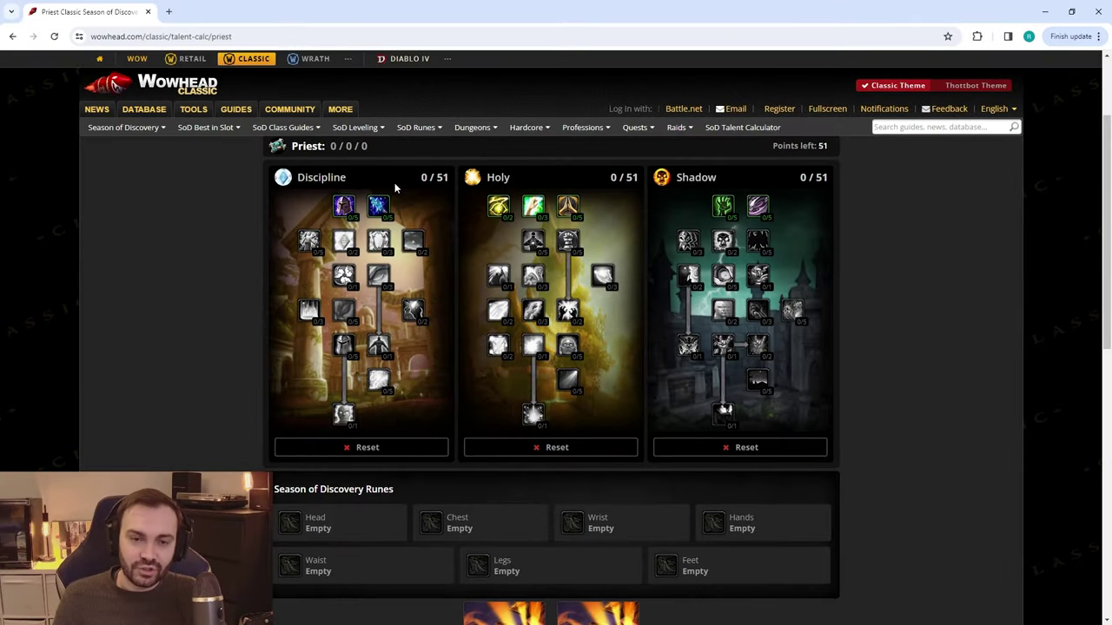
Put five points each in Unbreakable Will and the second talent of Discipline's first row.
{"action": "mouse_move", "coordinate": [343, 417]}
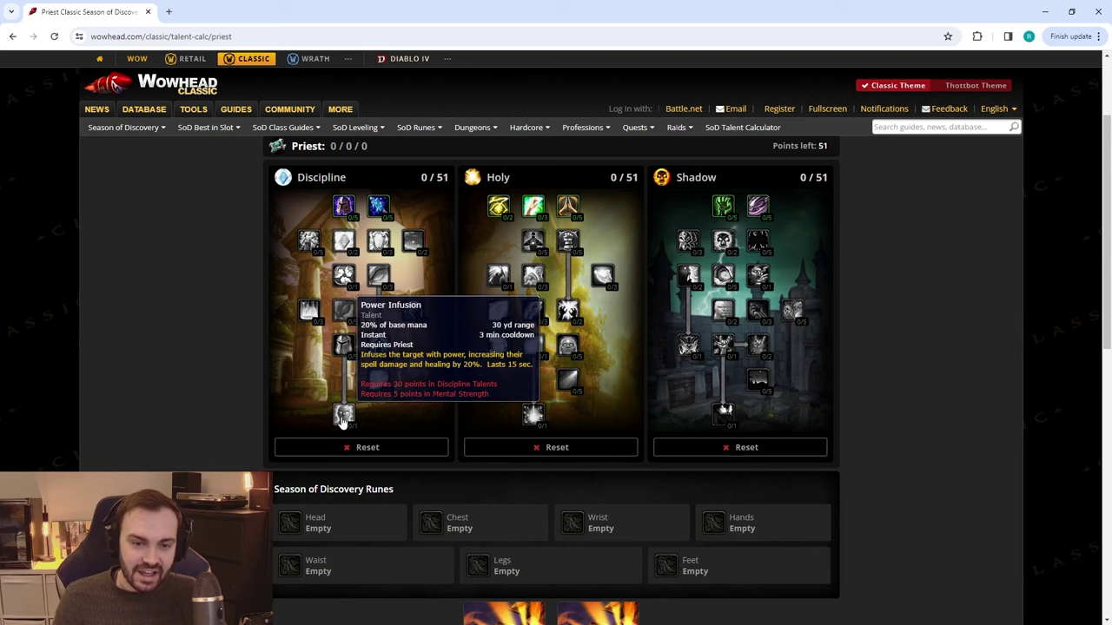
{"action": "left_click", "coordinate": [343, 205]}
{"action": "left_click", "coordinate": [343, 205]}
{"action": "left_click", "coordinate": [344, 205]}
{"action": "left_click", "coordinate": [343, 205]}
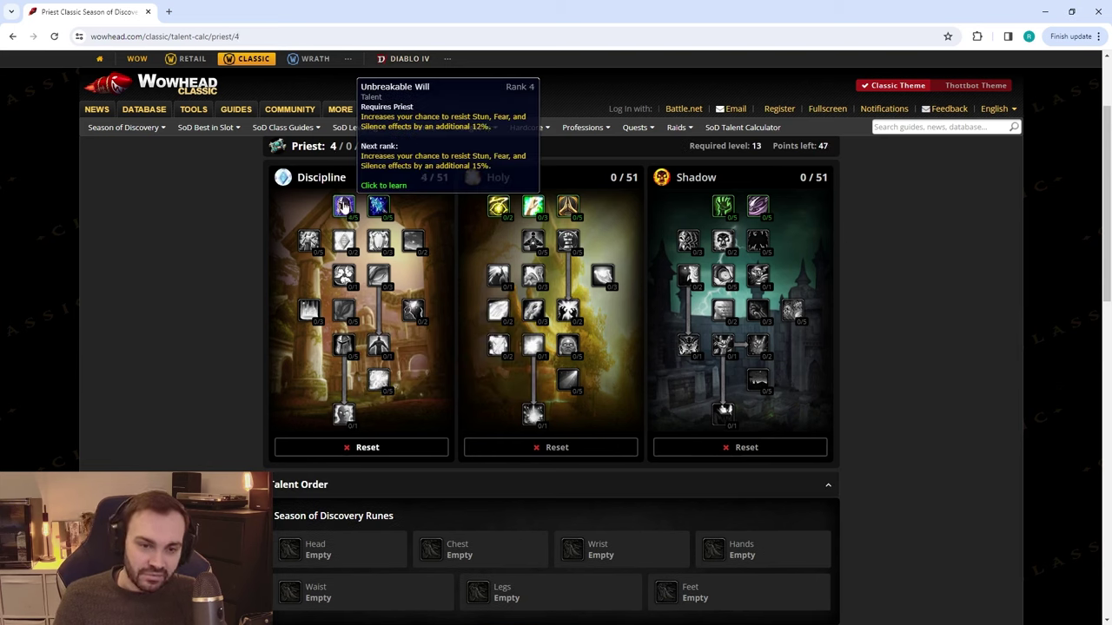
{"action": "left_click", "coordinate": [343, 205]}
{"action": "left_click", "coordinate": [382, 208]}
{"action": "left_click", "coordinate": [382, 209]}
{"action": "left_click", "coordinate": [383, 208]}
{"action": "left_click", "coordinate": [382, 208]}
{"action": "left_click", "coordinate": [382, 209]}
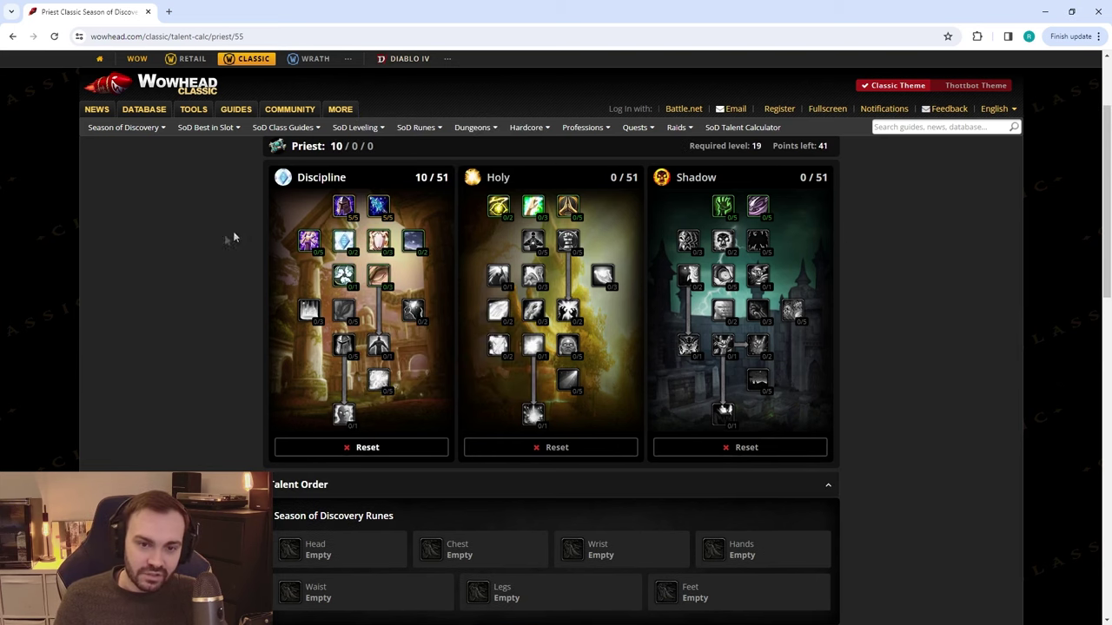
Put three points in Improved Power Word: Shield and two points in the second talent of Discipline's second row.
{"action": "left_click", "coordinate": [379, 241]}
{"action": "left_click", "coordinate": [379, 240]}
{"action": "left_click", "coordinate": [378, 240]}
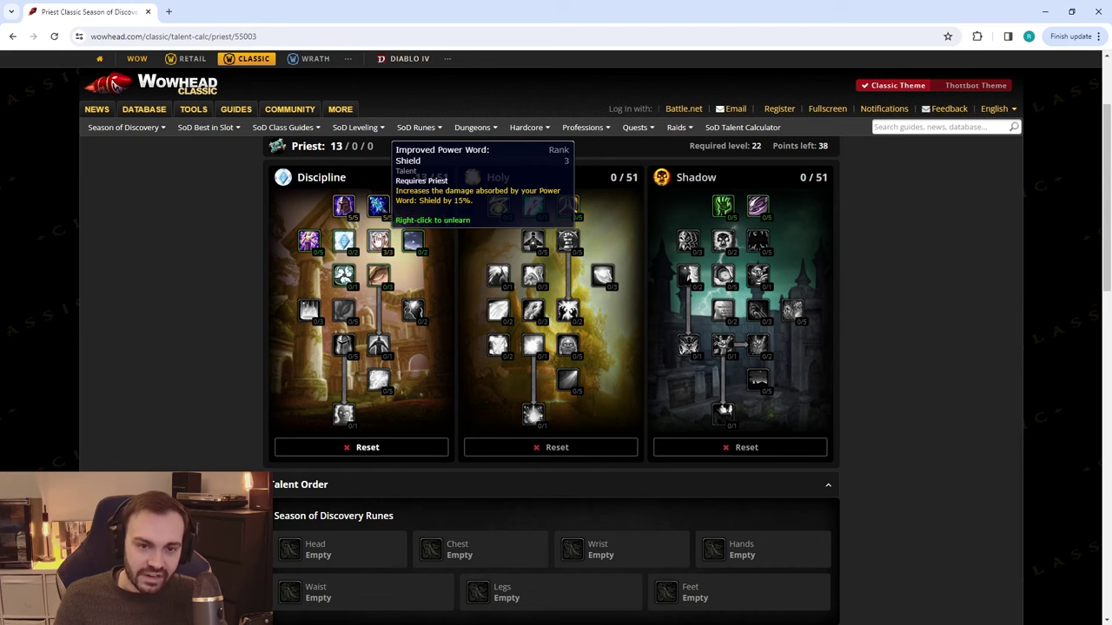
{"action": "left_click", "coordinate": [344, 241]}
{"action": "left_click", "coordinate": [344, 241]}
Put one point in the first talent of Discipline's third row and three points in Meditation.
{"action": "left_click", "coordinate": [343, 276]}
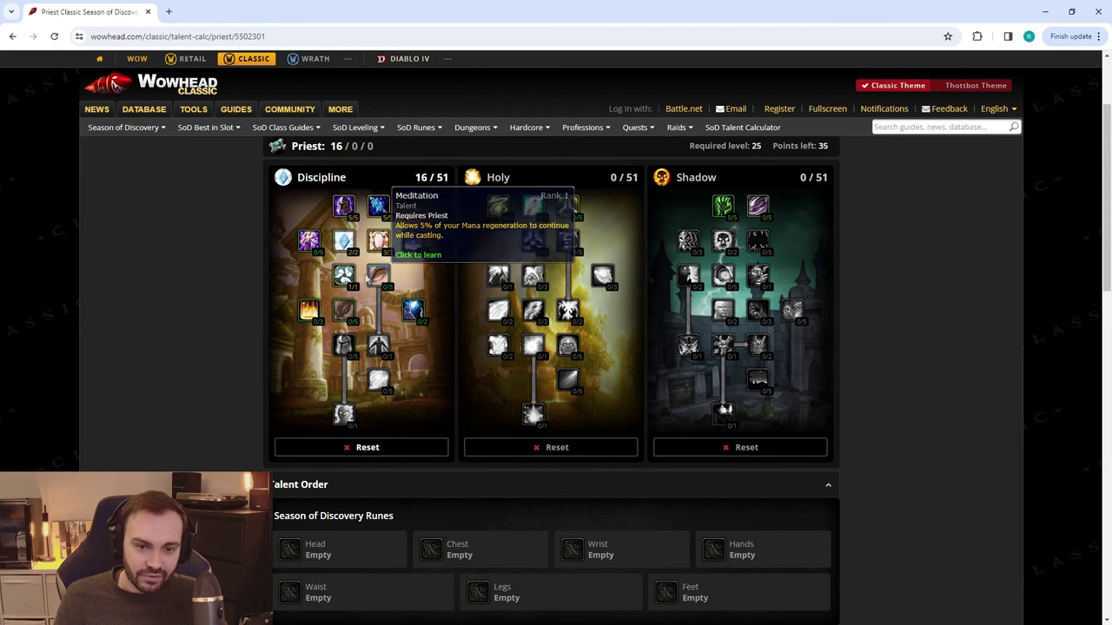
{"action": "left_click", "coordinate": [379, 276]}
{"action": "left_click", "coordinate": [380, 278]}
{"action": "left_click", "coordinate": [379, 278]}
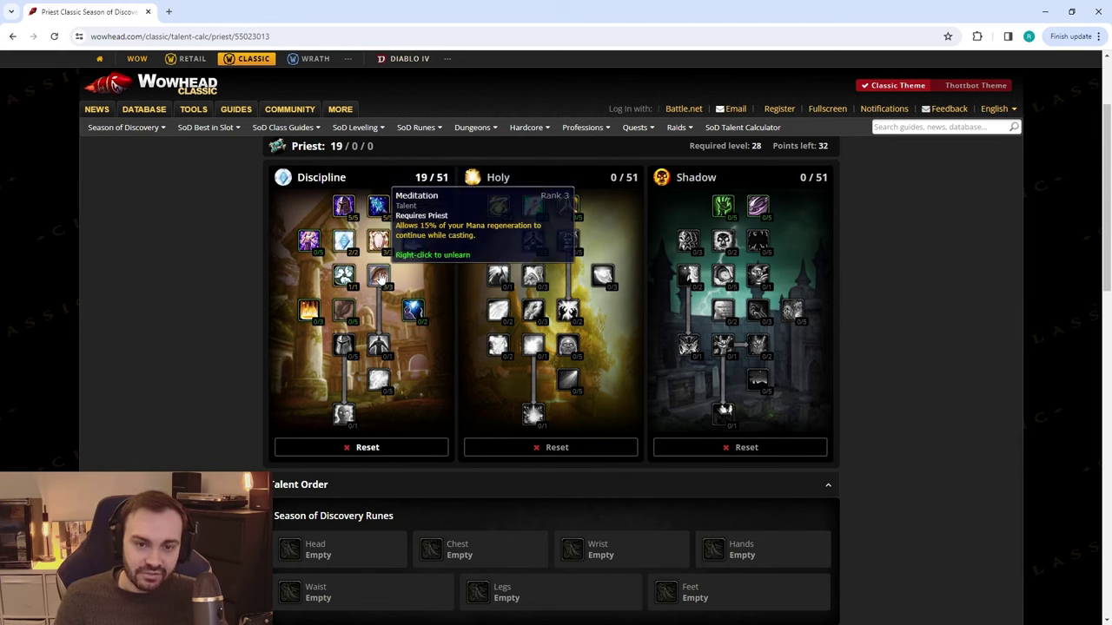
Put five points in the second talent of Discipline's fourth row and one point in Divine Spirit.
{"action": "left_click", "coordinate": [345, 311]}
{"action": "left_click", "coordinate": [345, 311]}
{"action": "left_click", "coordinate": [346, 311]}
{"action": "left_click", "coordinate": [345, 311]}
{"action": "left_click", "coordinate": [346, 311]}
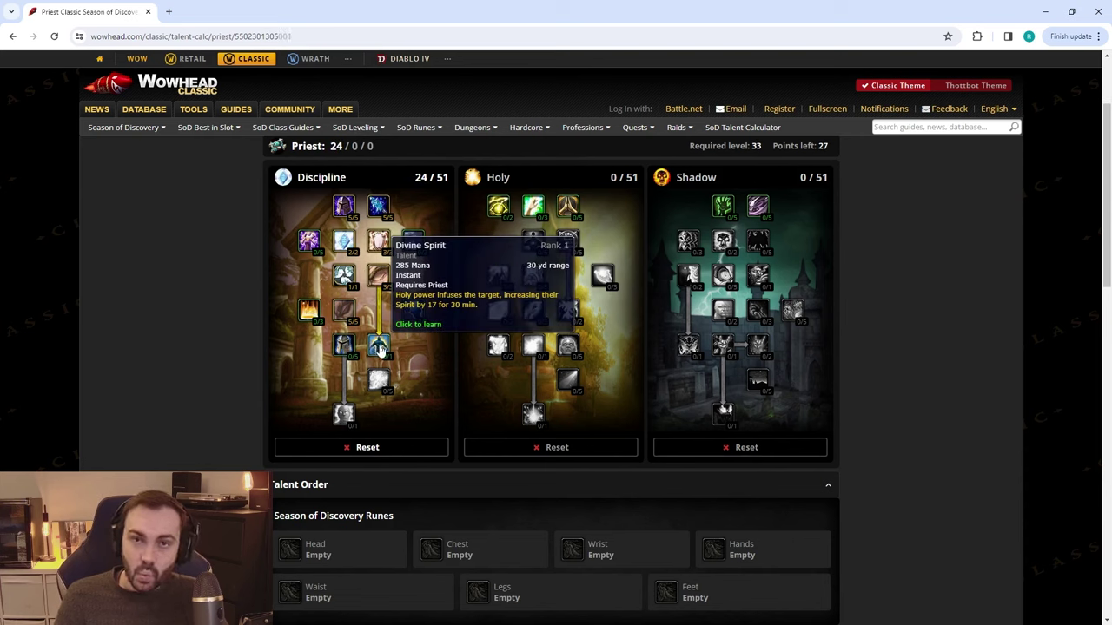
{"action": "left_click", "coordinate": [378, 346]}
Put five points in Mental Strength and one point in Power Infusion.
{"action": "left_click", "coordinate": [346, 348]}
{"action": "left_click", "coordinate": [345, 348]}
{"action": "left_click", "coordinate": [345, 347]}
{"action": "left_click", "coordinate": [346, 347]}
{"action": "left_click", "coordinate": [346, 347]}
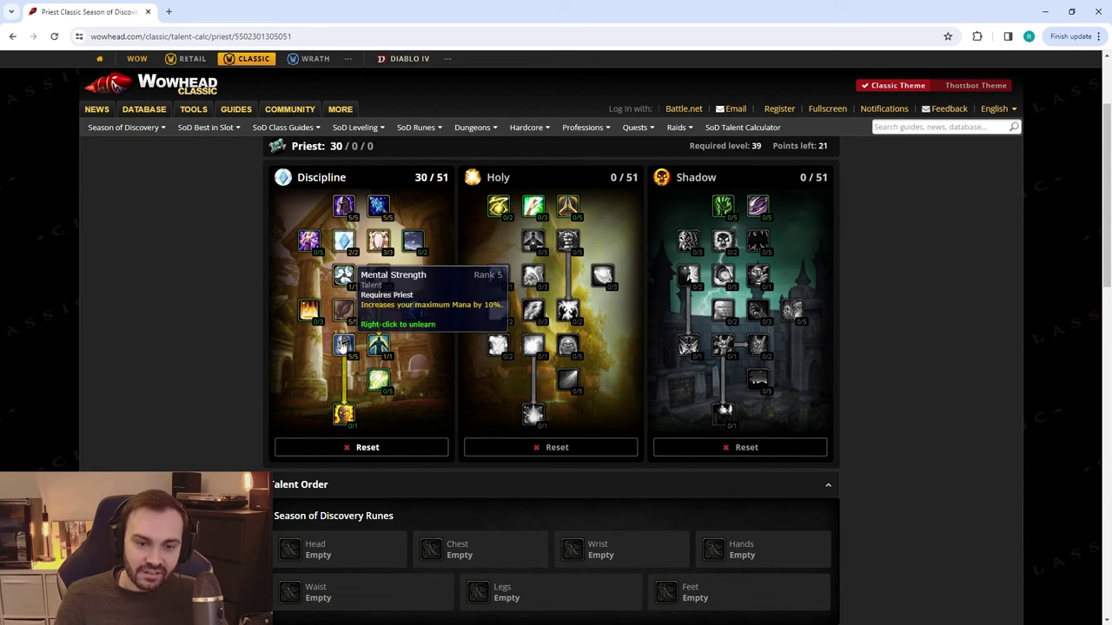
{"action": "left_click", "coordinate": [345, 418]}
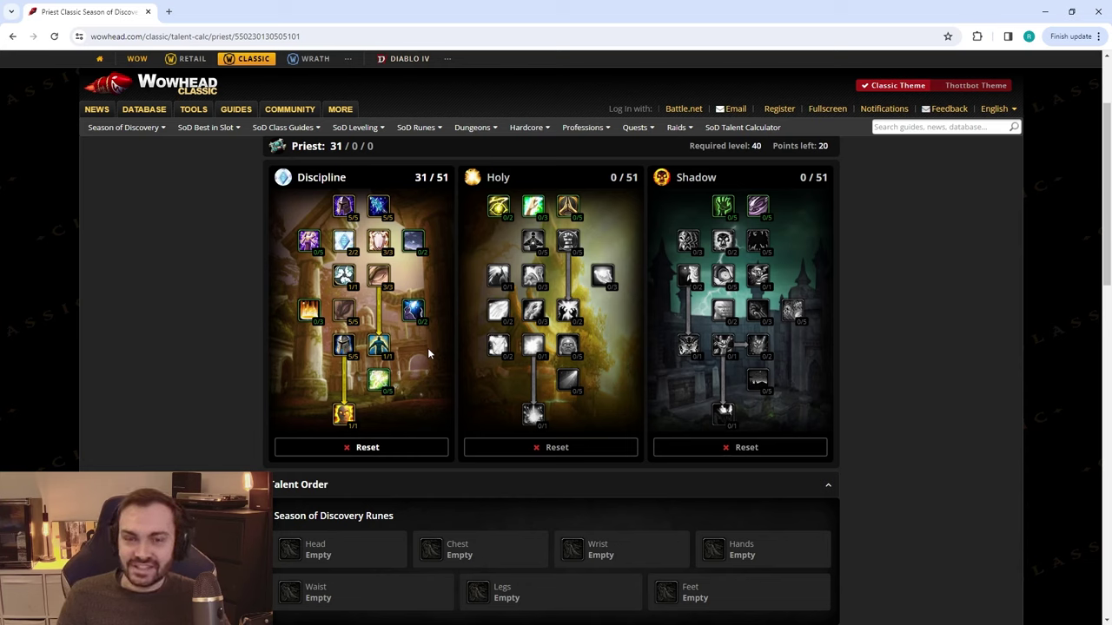
Return to an empty Priest talent build and put five points in Holy Specialization.
{"action": "key", "text": "alt+Left"}
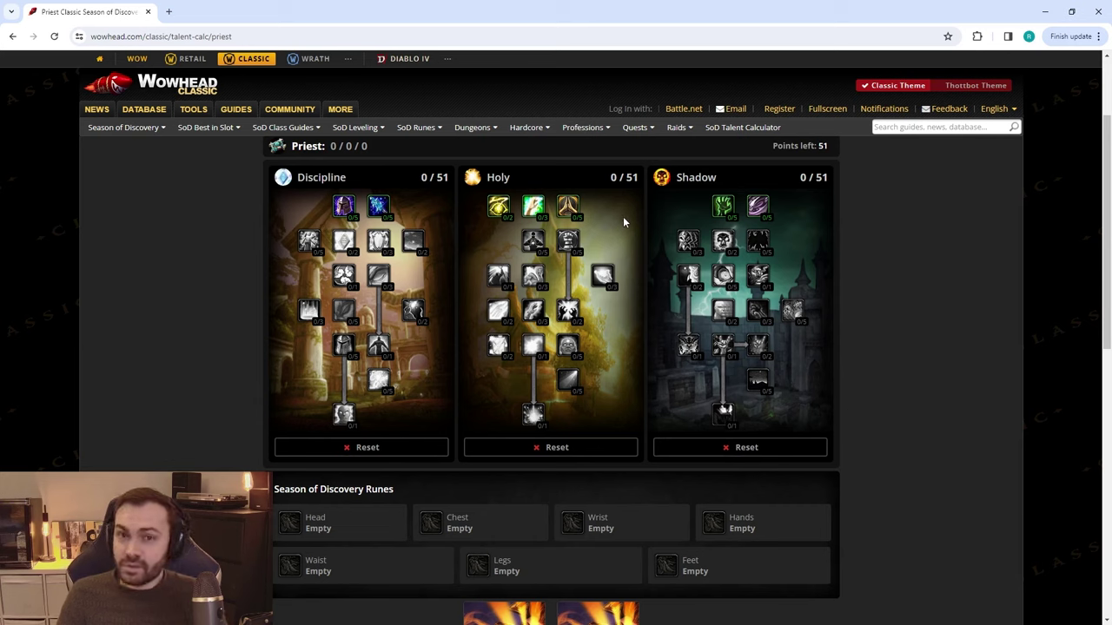
{"action": "left_click", "coordinate": [568, 205]}
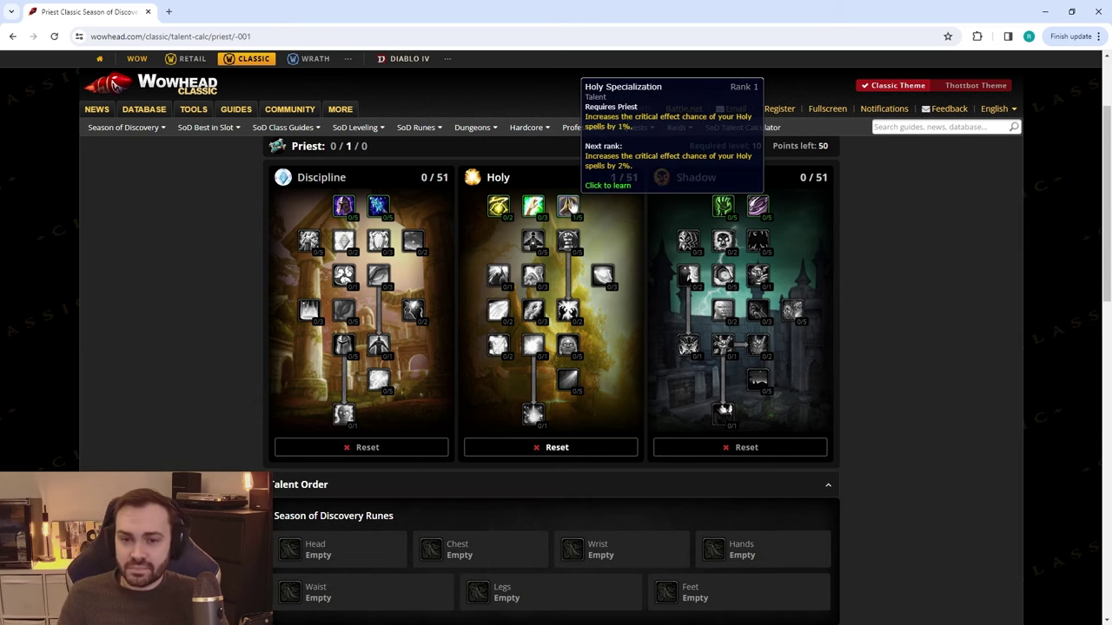
{"action": "left_click", "coordinate": [567, 206]}
{"action": "left_click", "coordinate": [567, 206]}
{"action": "left_click", "coordinate": [567, 206]}
{"action": "left_click", "coordinate": [568, 206]}
Put five points in Divine Fury in the Holy tree.
{"action": "left_click", "coordinate": [568, 238]}
{"action": "left_click", "coordinate": [568, 238]}
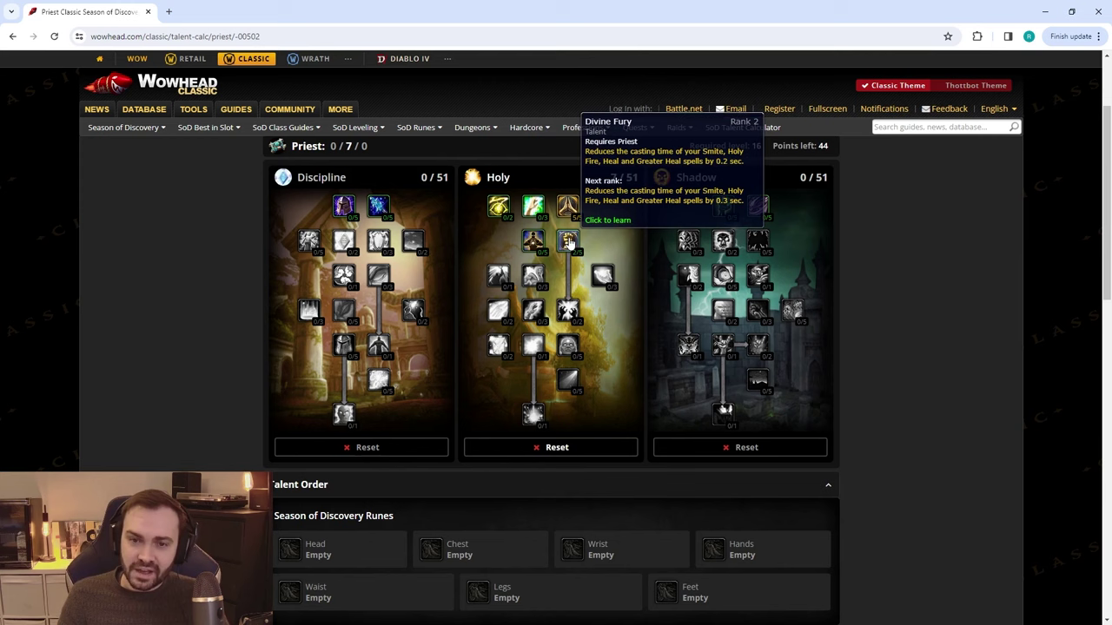
{"action": "left_click", "coordinate": [568, 238]}
{"action": "left_click", "coordinate": [568, 238]}
{"action": "left_click", "coordinate": [568, 238]}
Put one point in Holy Nova and three points in the third talent of Holy's third row.
{"action": "left_click", "coordinate": [498, 277]}
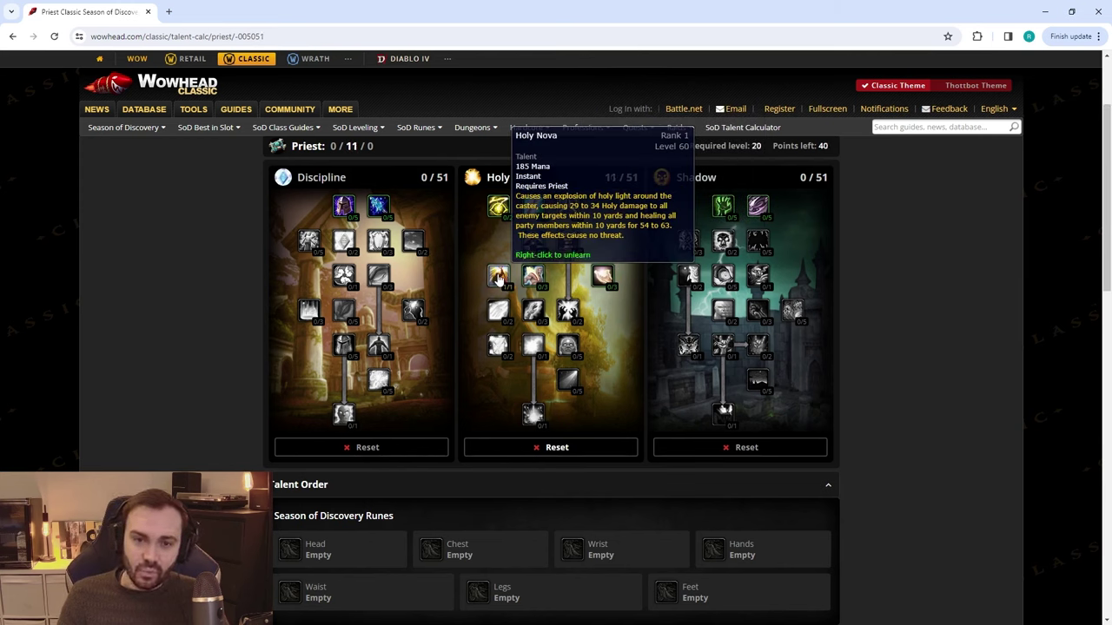
{"action": "left_click", "coordinate": [606, 275]}
{"action": "left_click", "coordinate": [605, 274]}
{"action": "left_click", "coordinate": [606, 274]}
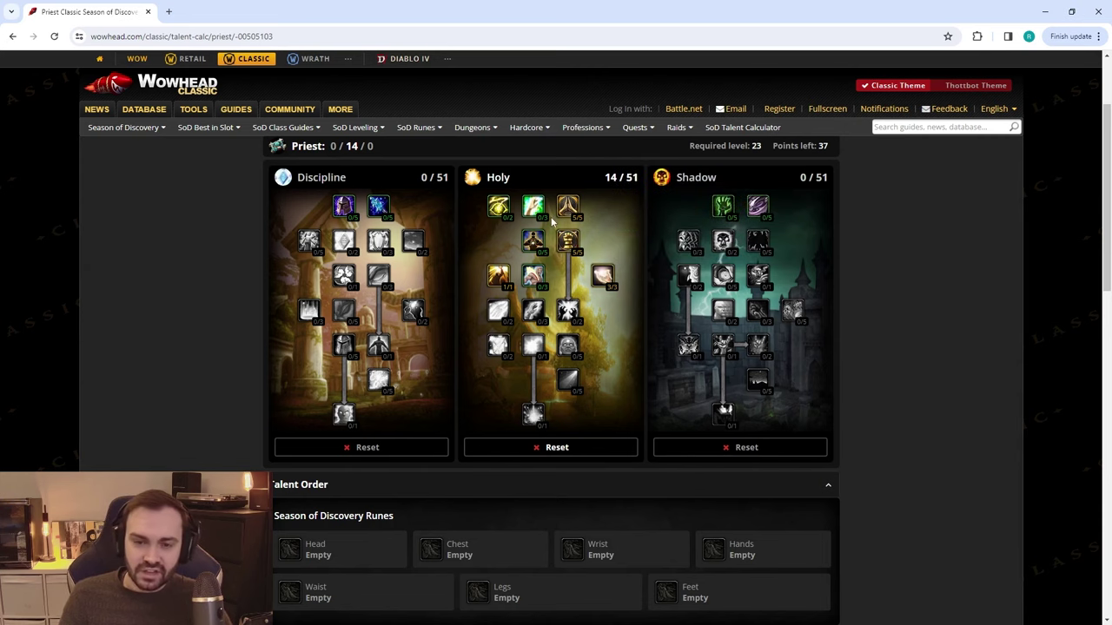
Put three points in Improved Healing and three points in the first talent of Holy's second row.
{"action": "left_click", "coordinate": [534, 241]}
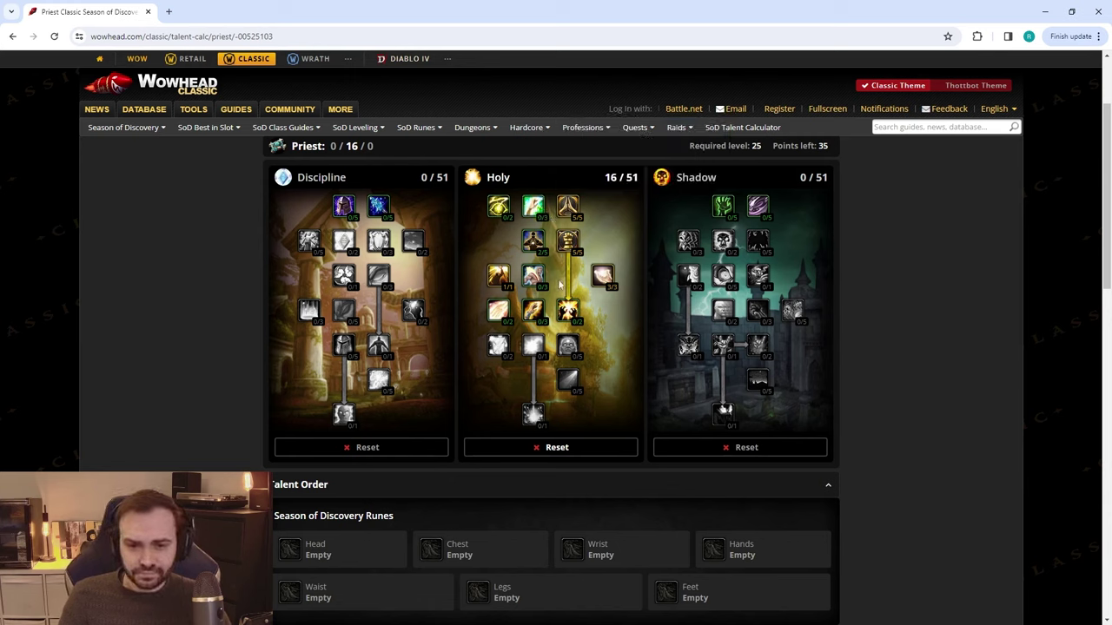
{"action": "left_click", "coordinate": [534, 313]}
{"action": "left_click", "coordinate": [534, 313]}
{"action": "left_click", "coordinate": [533, 313]}
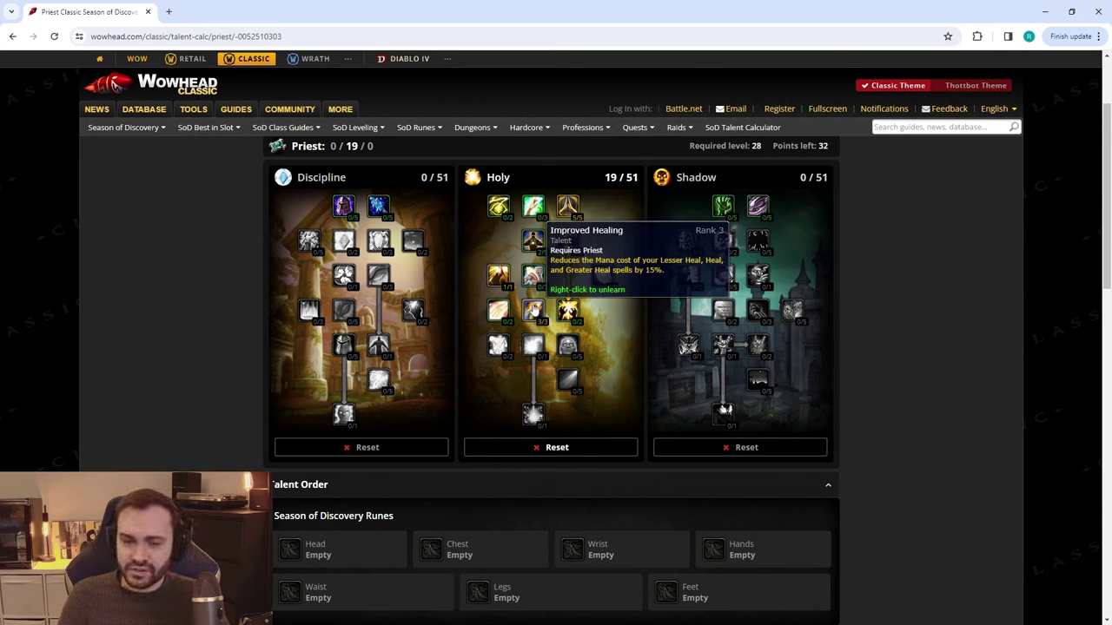
{"action": "left_click", "coordinate": [536, 247]}
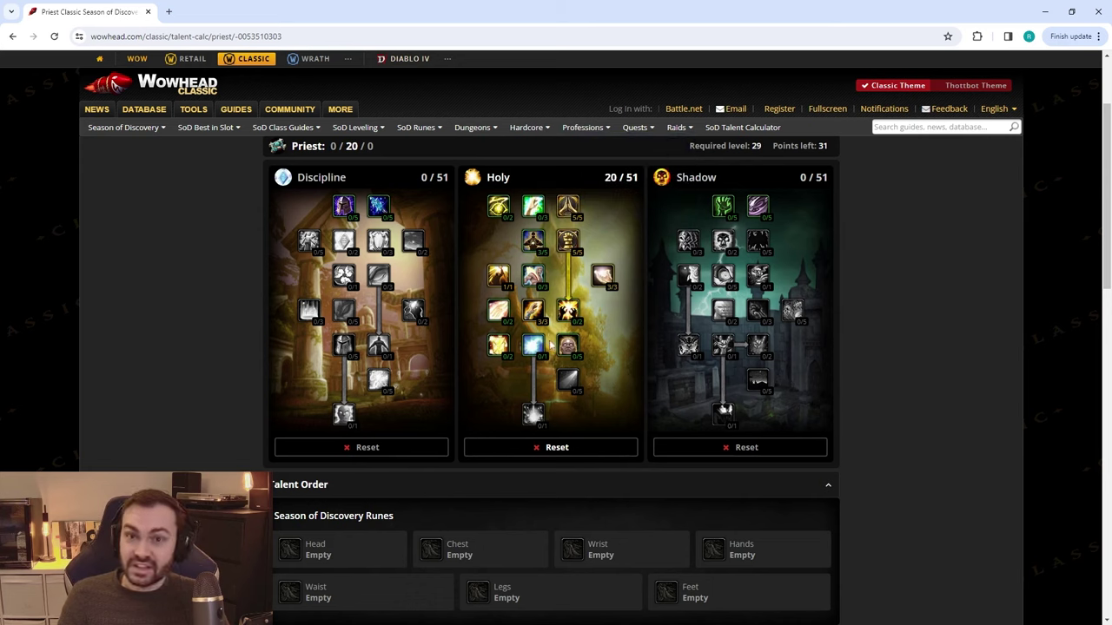
Put one point in the second talent of Holy's fifth row and four points in Spiritual Guidance.
{"action": "left_click", "coordinate": [535, 348]}
{"action": "left_click", "coordinate": [566, 349]}
{"action": "left_click", "coordinate": [566, 349]}
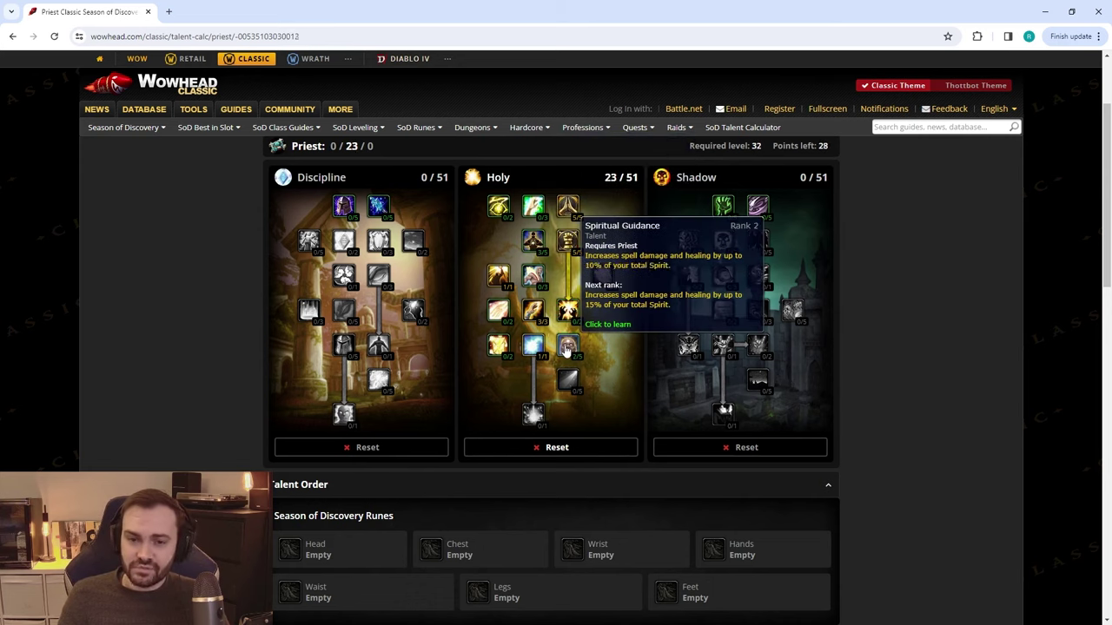
{"action": "left_click", "coordinate": [565, 348]}
{"action": "left_click", "coordinate": [565, 348]}
Put five points in the talent in Holy's sixth row and add the fifth point to Spiritual Guidance.
{"action": "left_click", "coordinate": [568, 380]}
{"action": "left_click", "coordinate": [569, 381]}
{"action": "left_click", "coordinate": [569, 380]}
{"action": "left_click", "coordinate": [569, 380]}
{"action": "left_click", "coordinate": [569, 380]}
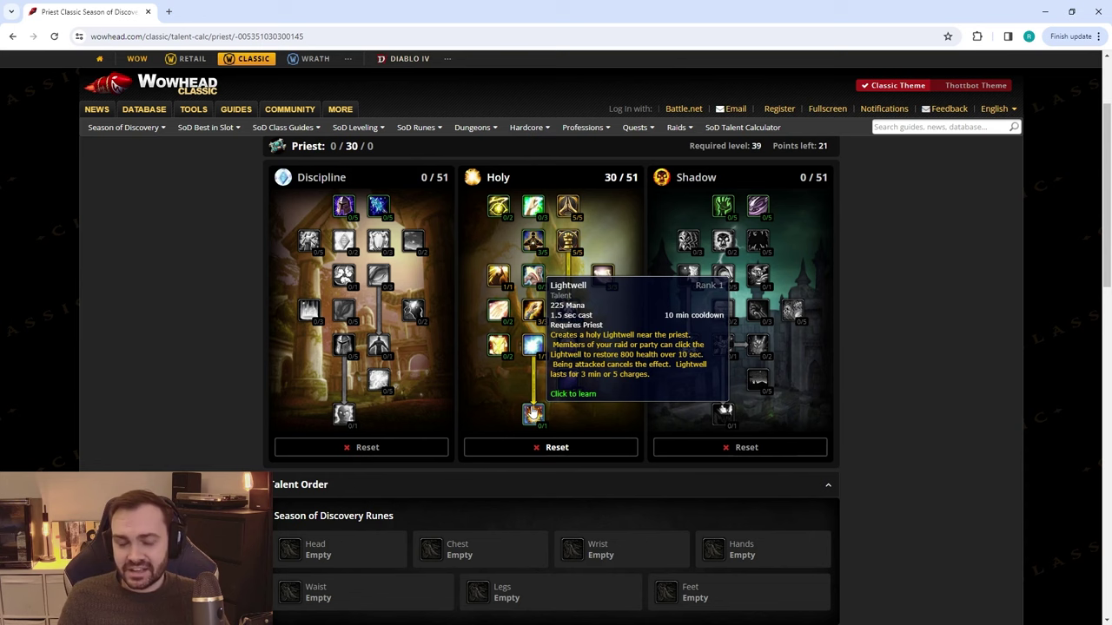
{"action": "left_click", "coordinate": [568, 347]}
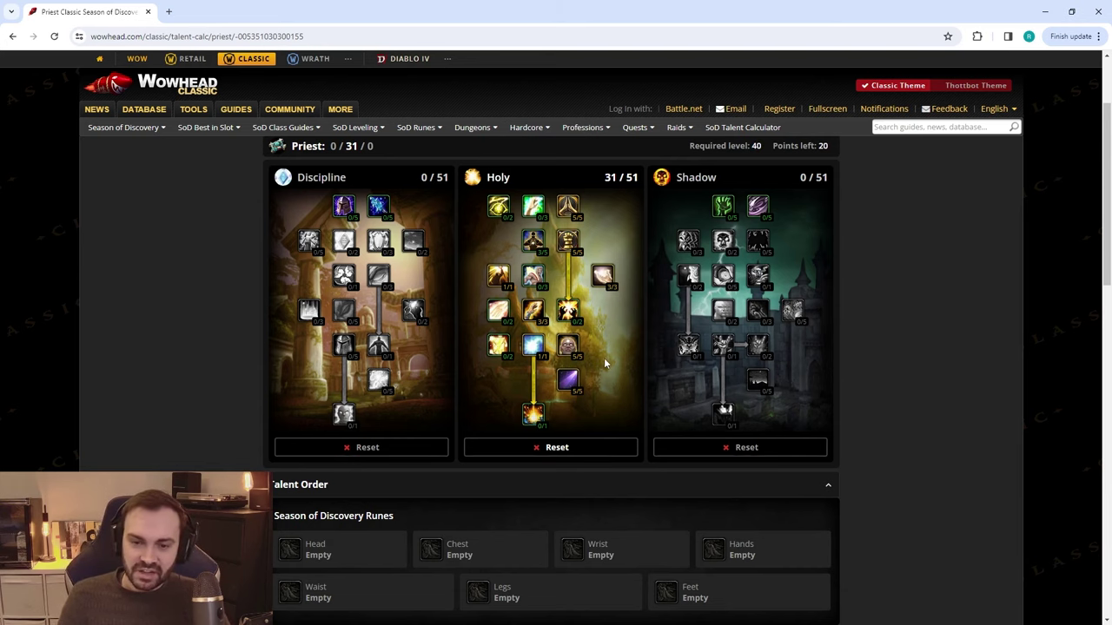
Set the feet rune of the Holy build to Spirit of the Redeemer.
{"action": "left_click", "coordinate": [605, 358]}
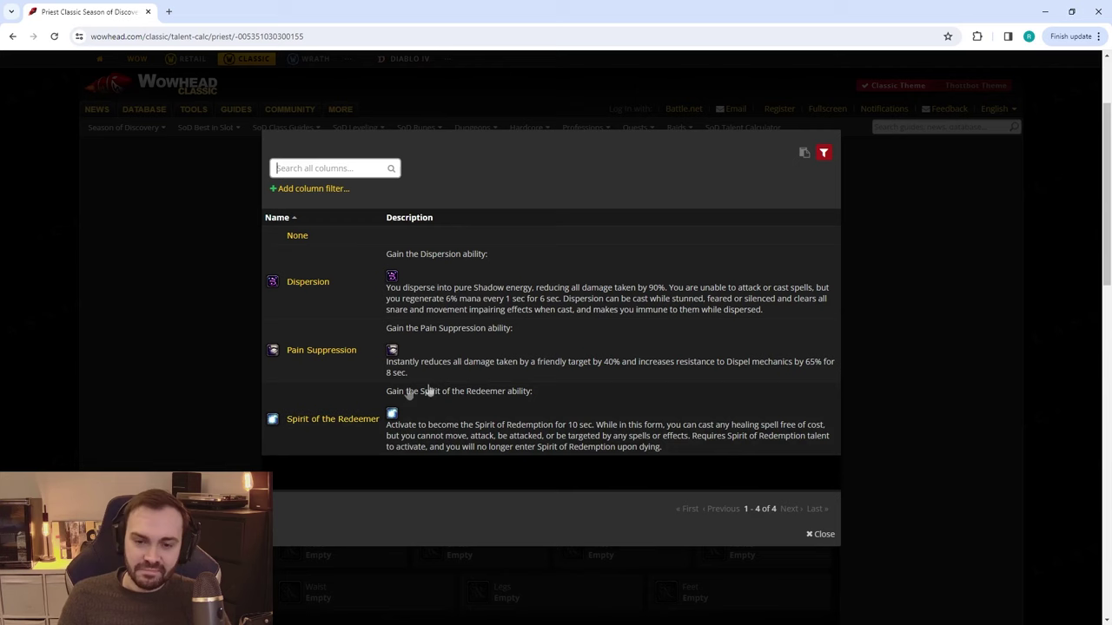
{"action": "mouse_move", "coordinate": [367, 426]}
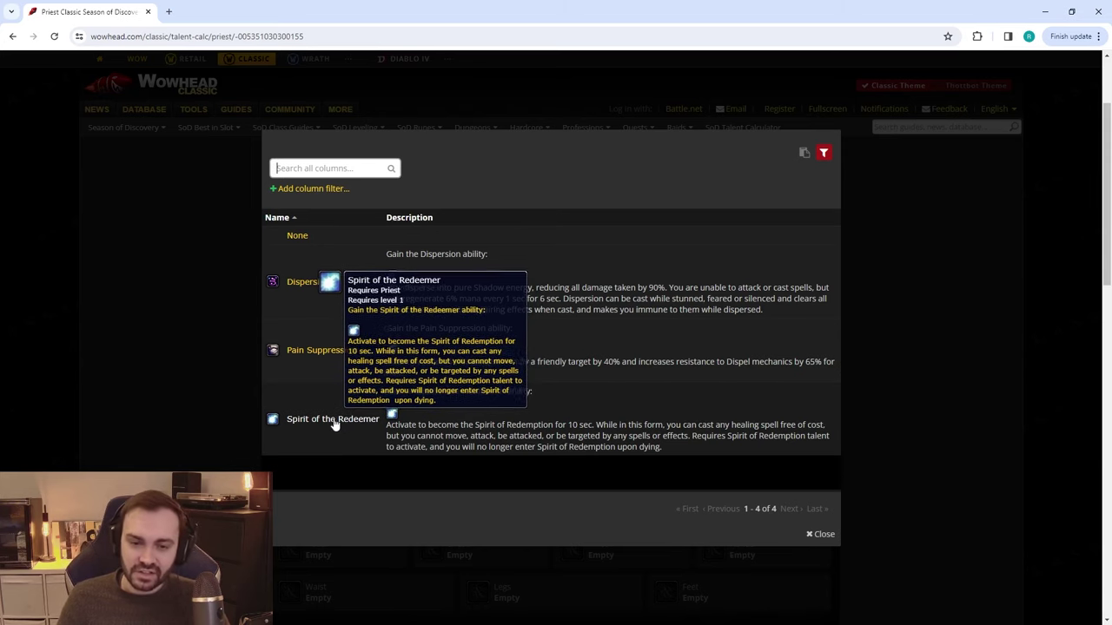
{"action": "left_click", "coordinate": [302, 420]}
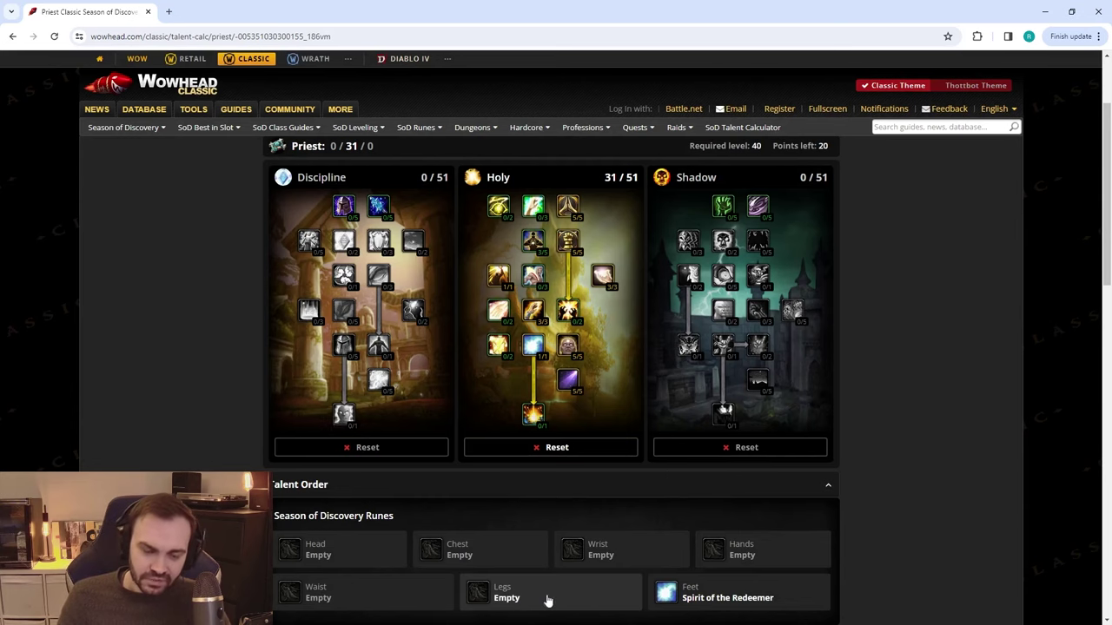
Review the available legs runes and choose Homunculi for the legs slot.
{"action": "left_click", "coordinate": [518, 598]}
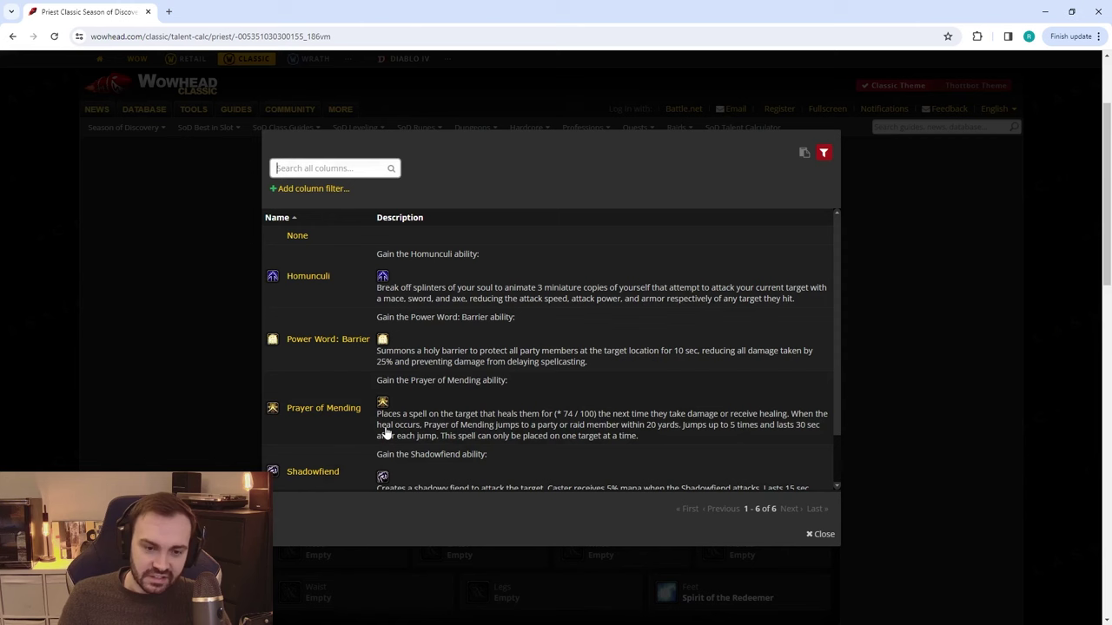
{"action": "scroll", "coordinate": [366, 375], "scroll_direction": "up", "scroll_amount": 1}
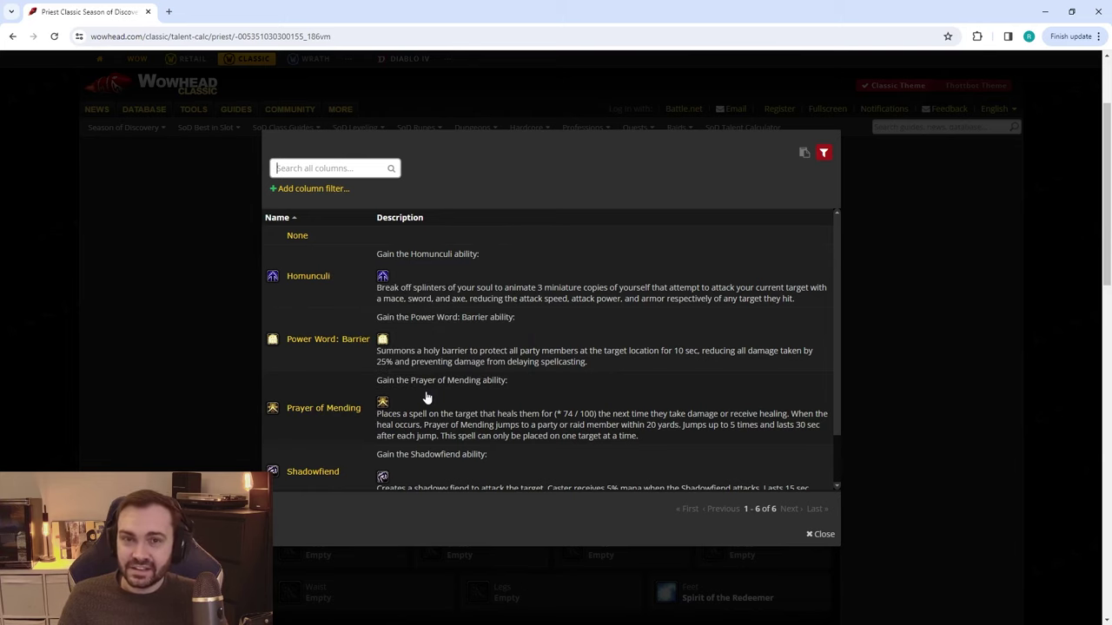
{"action": "mouse_move", "coordinate": [305, 283]}
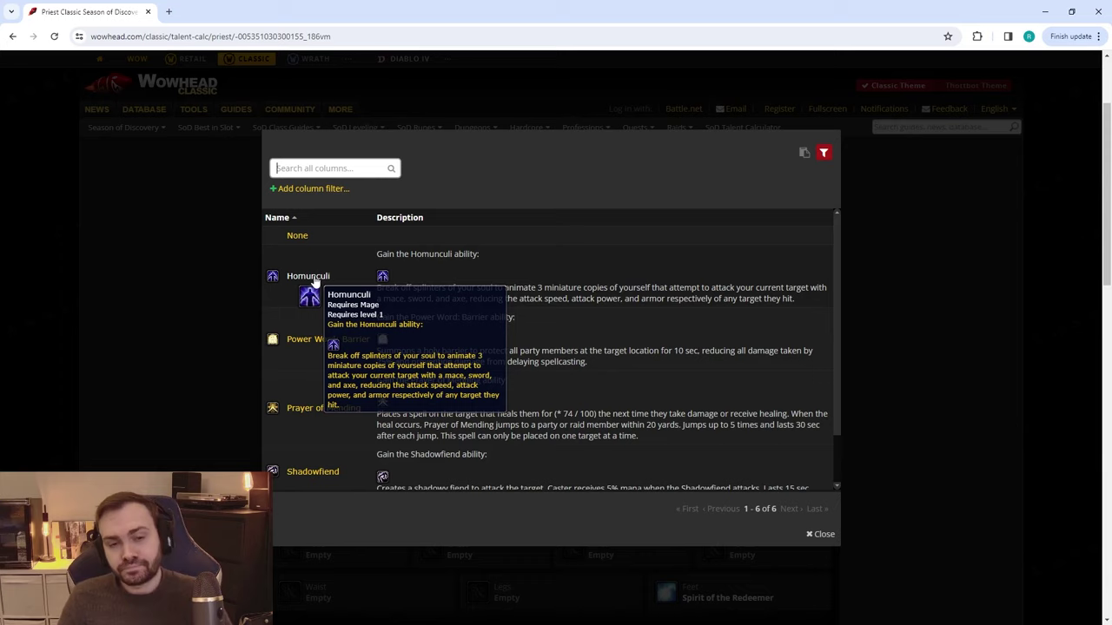
{"action": "left_click", "coordinate": [323, 278]}
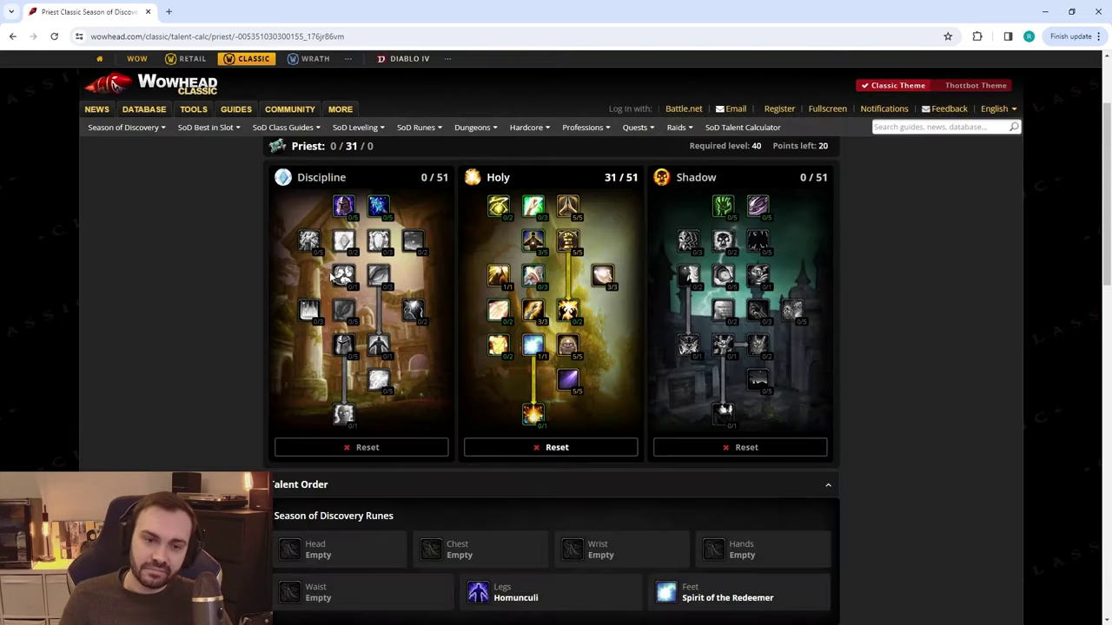
Set the legs rune to Prayer of Mending and the waist rune to Empowered Renew.
{"action": "left_click", "coordinate": [508, 593]}
{"action": "left_click", "coordinate": [326, 409]}
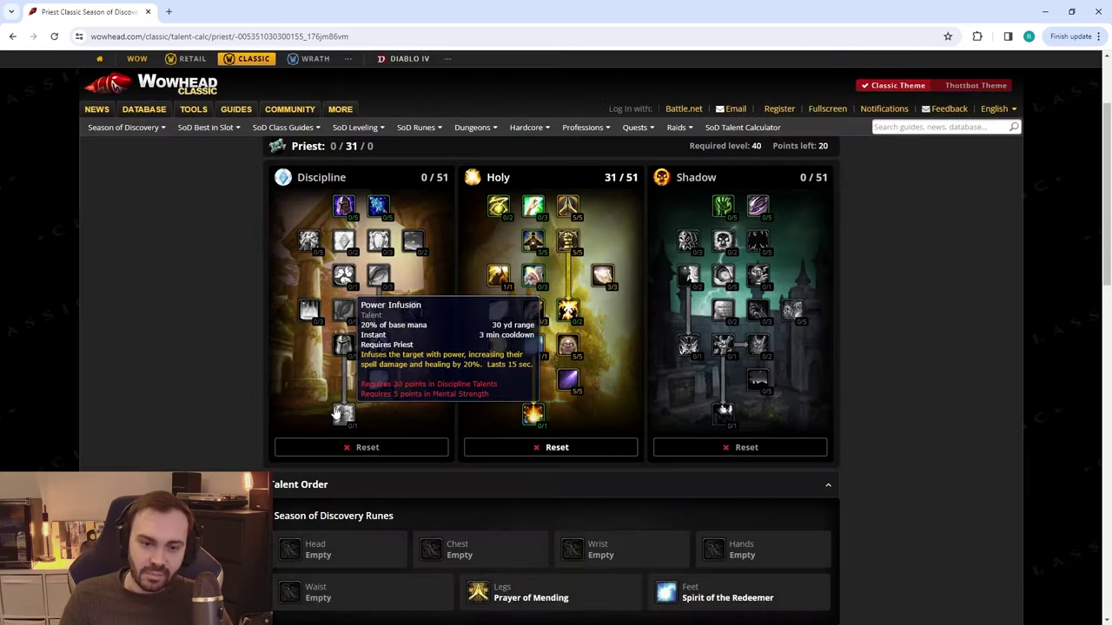
{"action": "left_click", "coordinate": [359, 605]}
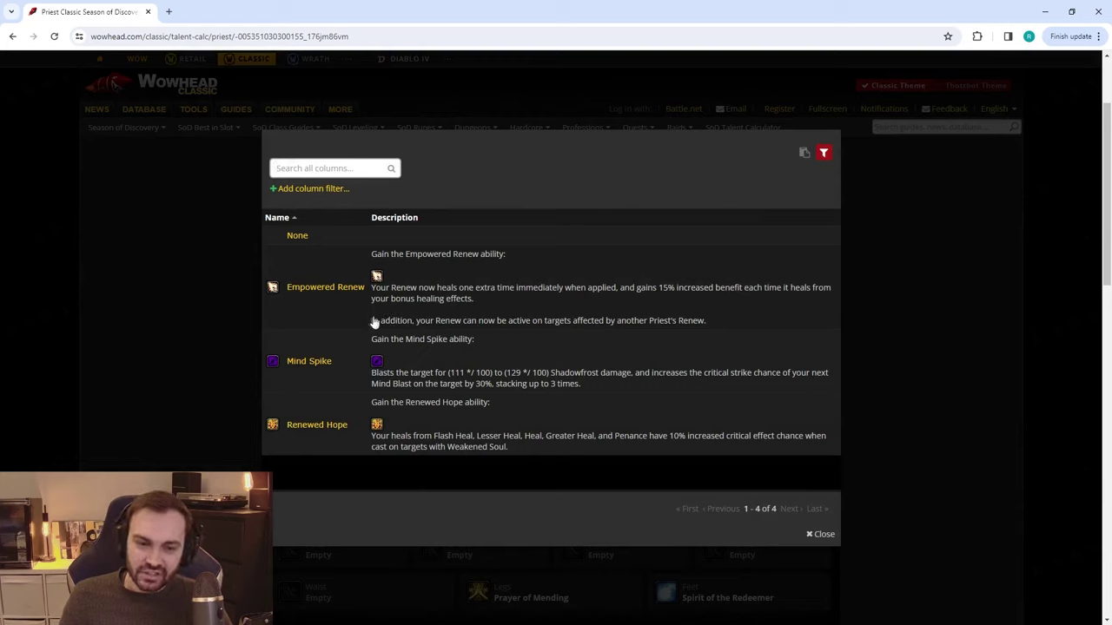
{"action": "mouse_move", "coordinate": [326, 292]}
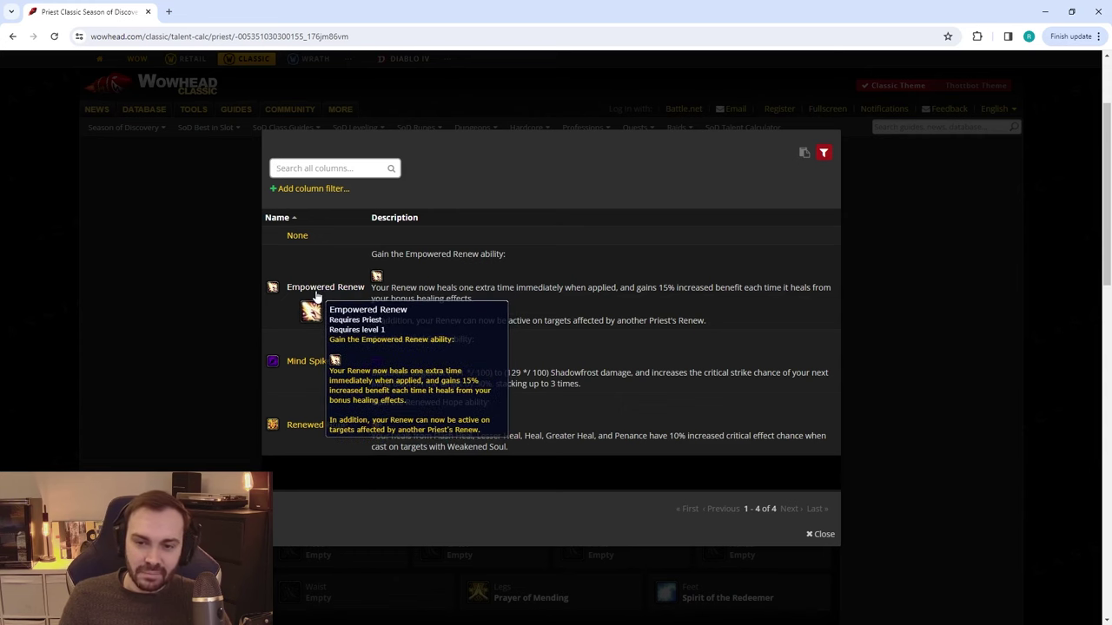
{"action": "left_click", "coordinate": [326, 291]}
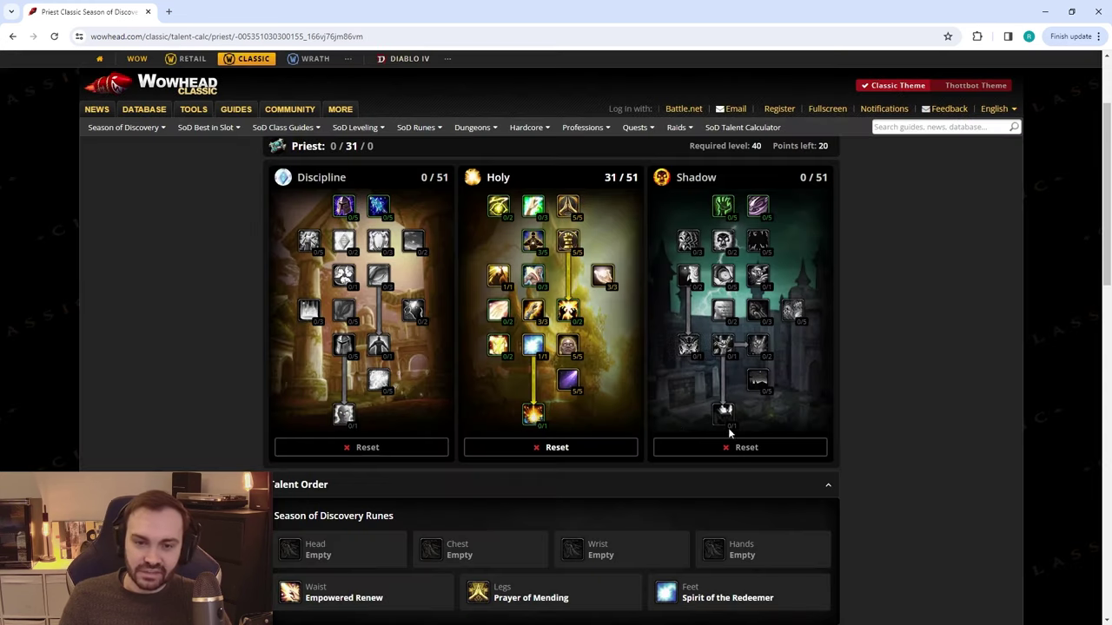
Set the chest rune to Serendipity and open the rune choices for the hands slot.
{"action": "left_click", "coordinate": [463, 554]}
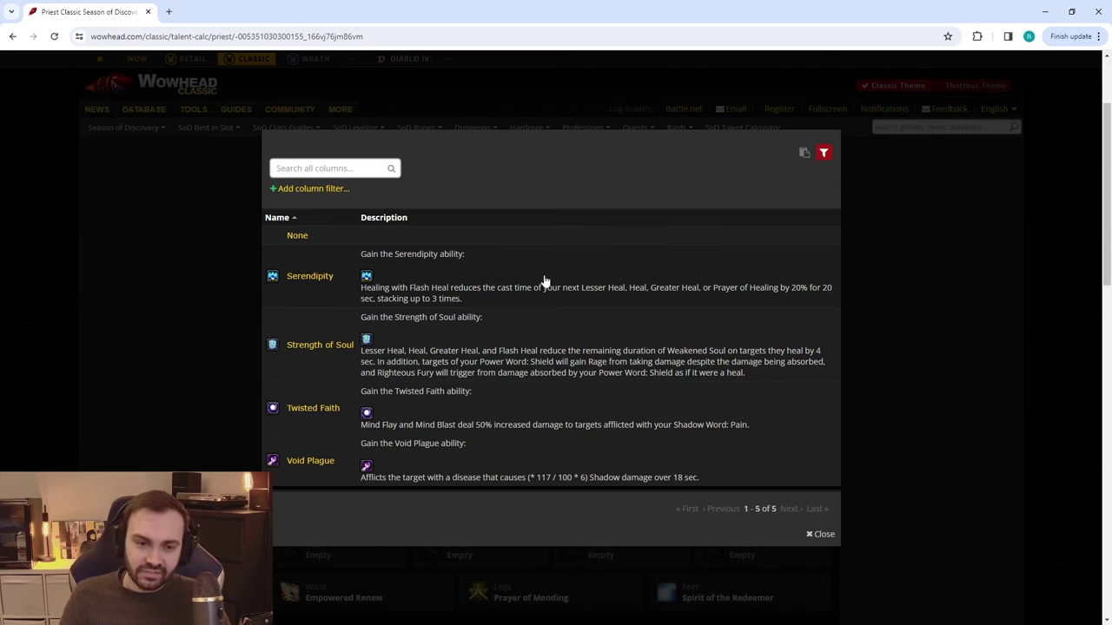
{"action": "left_click", "coordinate": [395, 287]}
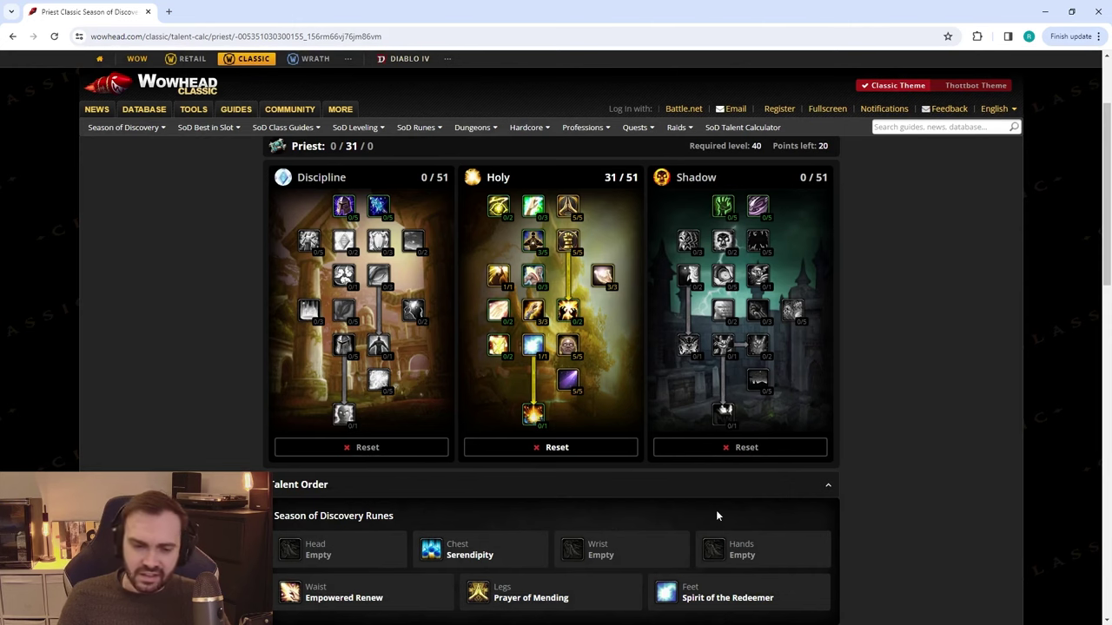
{"action": "left_click", "coordinate": [734, 549]}
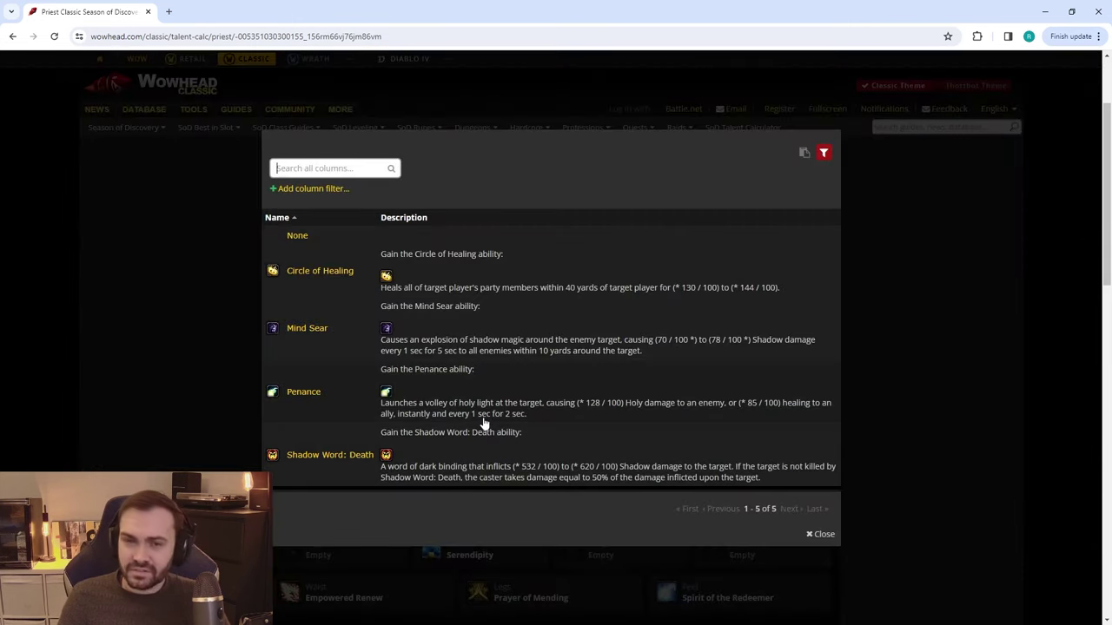
{"action": "mouse_move", "coordinate": [318, 394]}
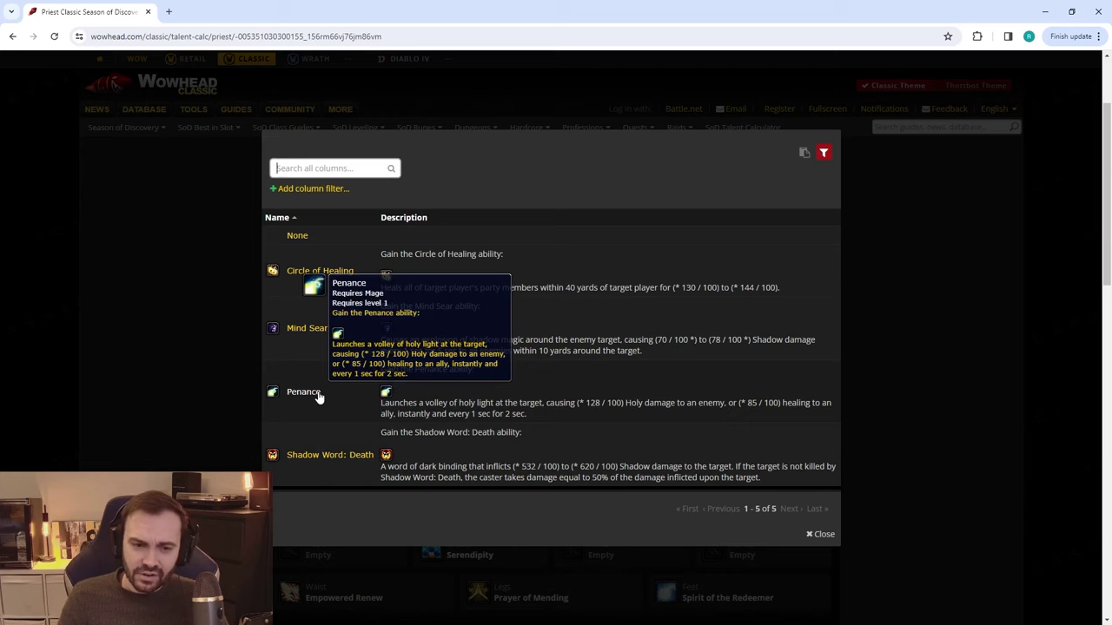